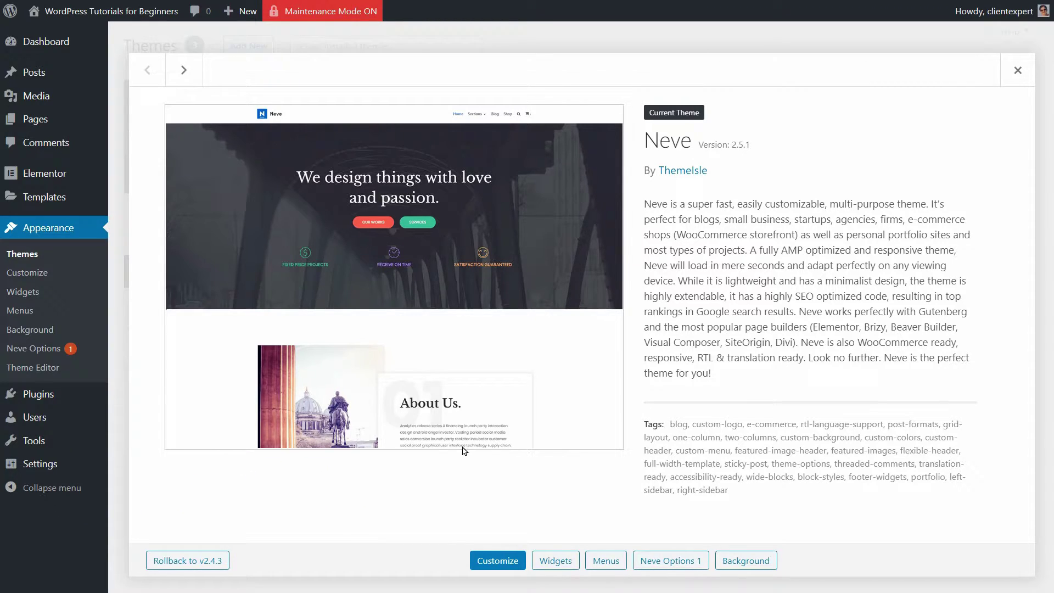
Close the Neve theme details, then try the Plain and Post name options in Permalink Settings.
click(1016, 71)
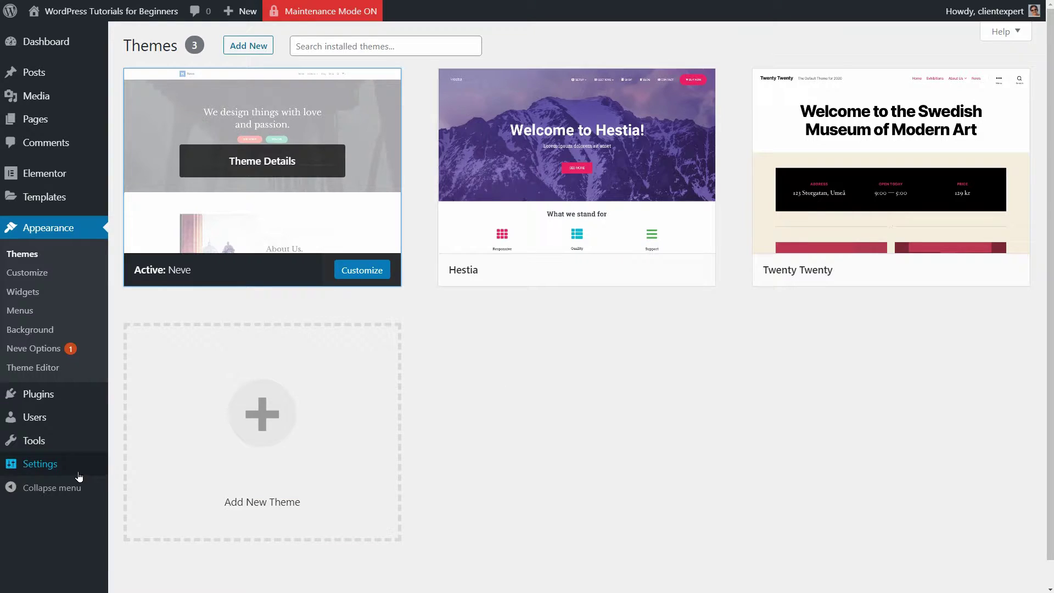
mouse_move(79, 475)
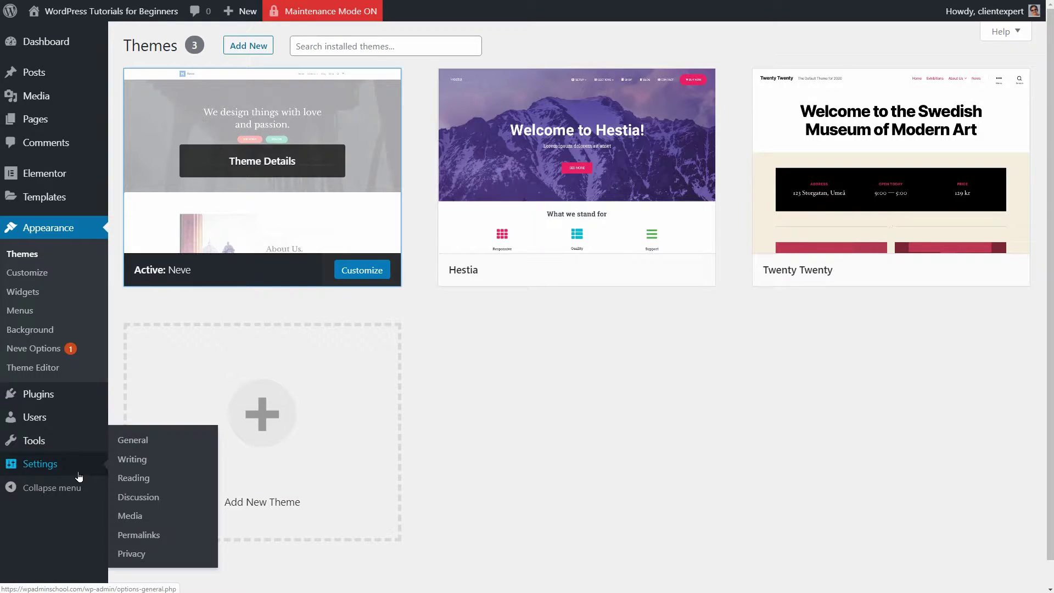
click(148, 535)
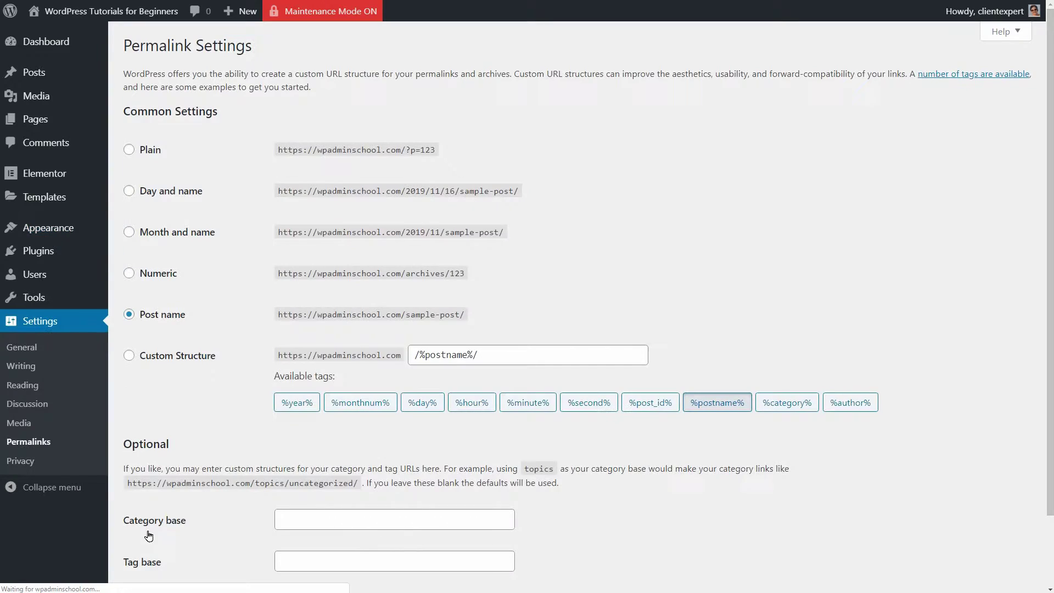
click(129, 150)
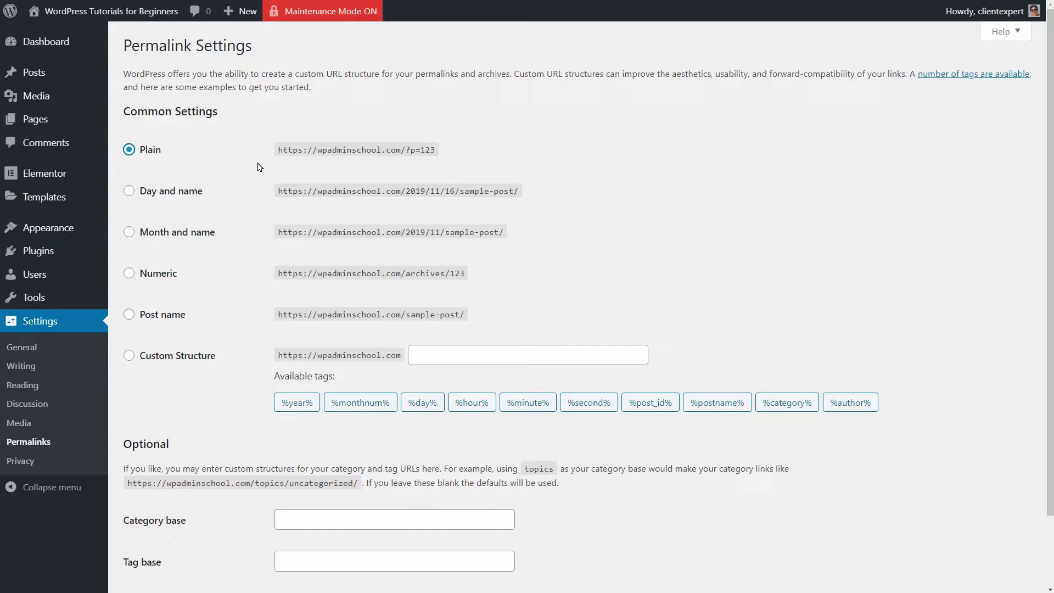
drag(278, 152, 454, 165)
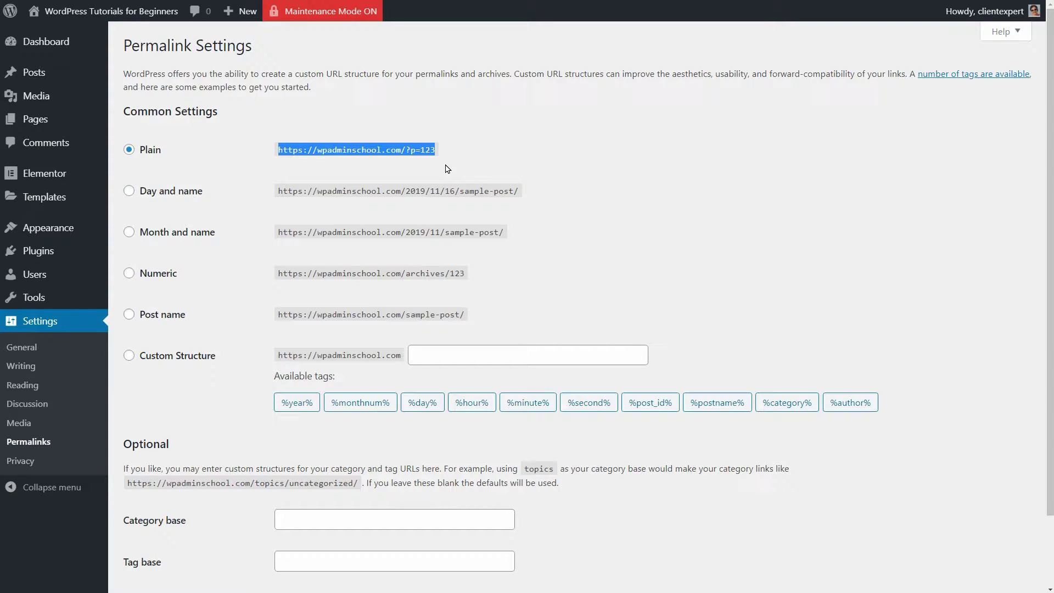
click(129, 316)
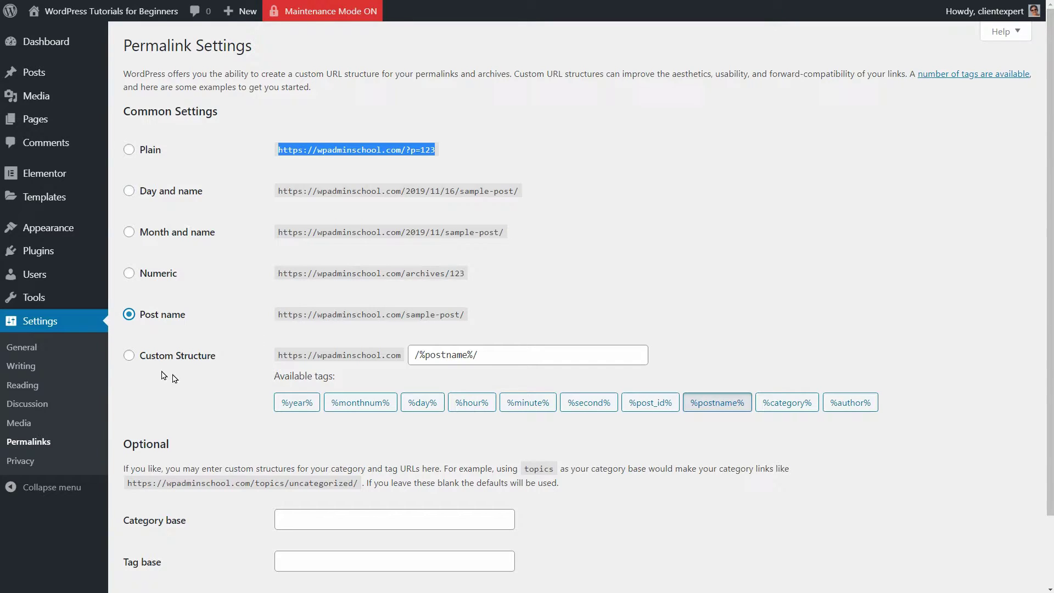
Choose Custom Structure, add the %category% and %year% tags, and click into the category base field.
click(130, 357)
click(432, 360)
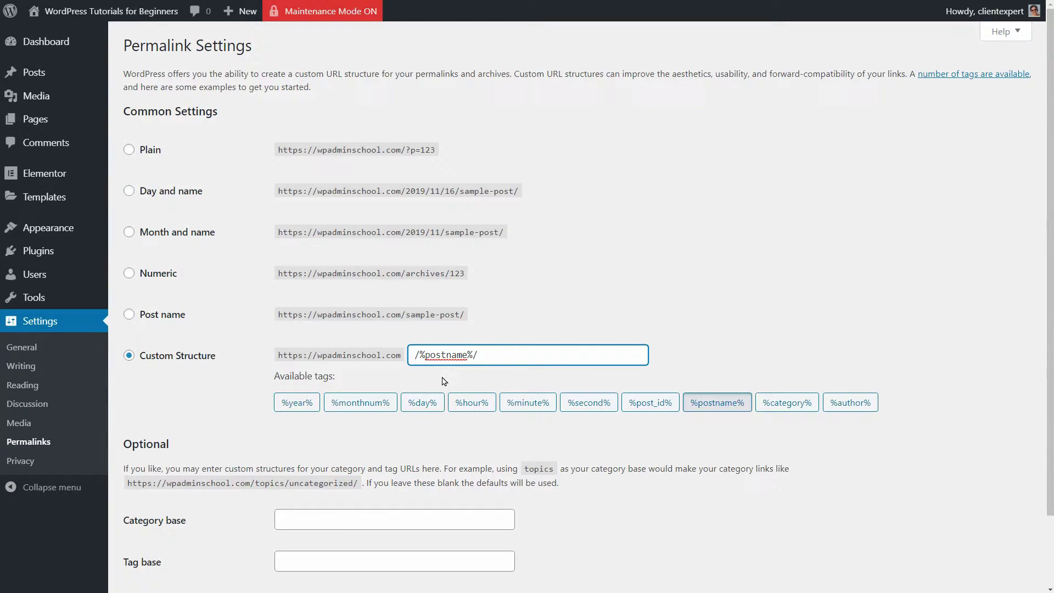
click(773, 405)
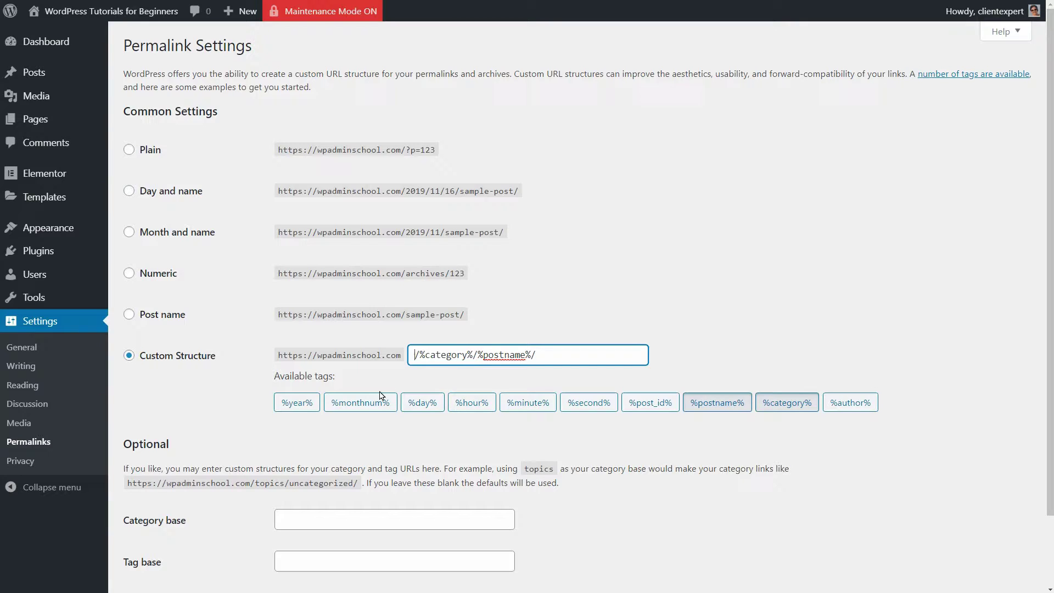
click(300, 403)
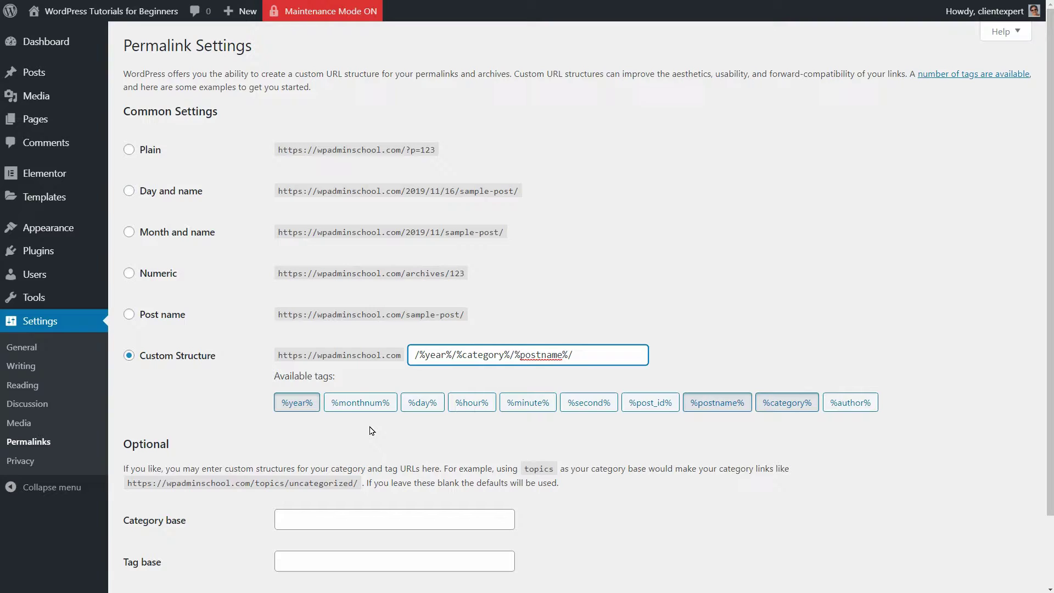
scroll(372, 431, down, 2)
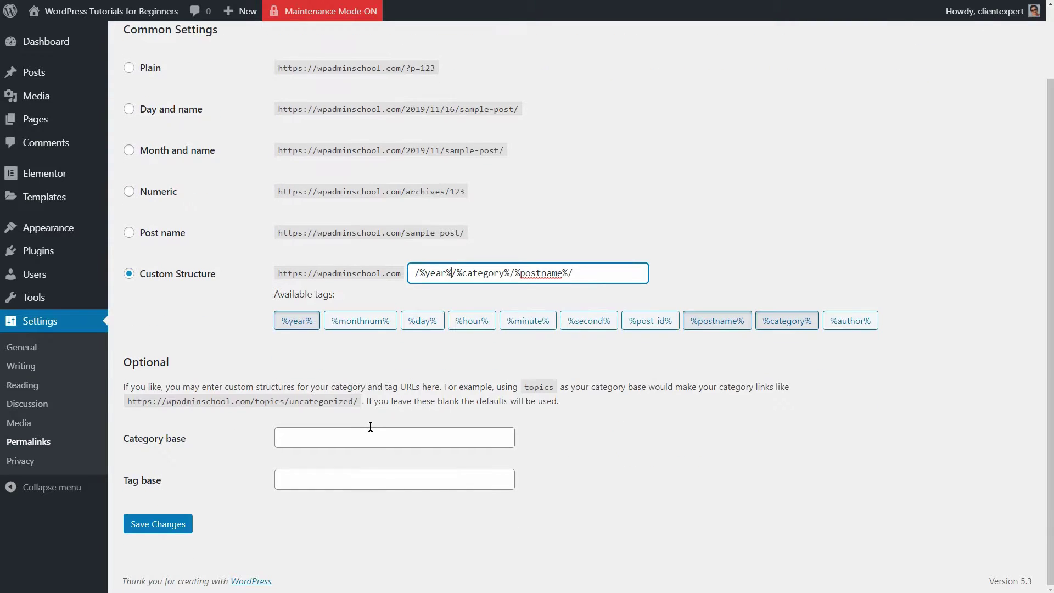
click(341, 436)
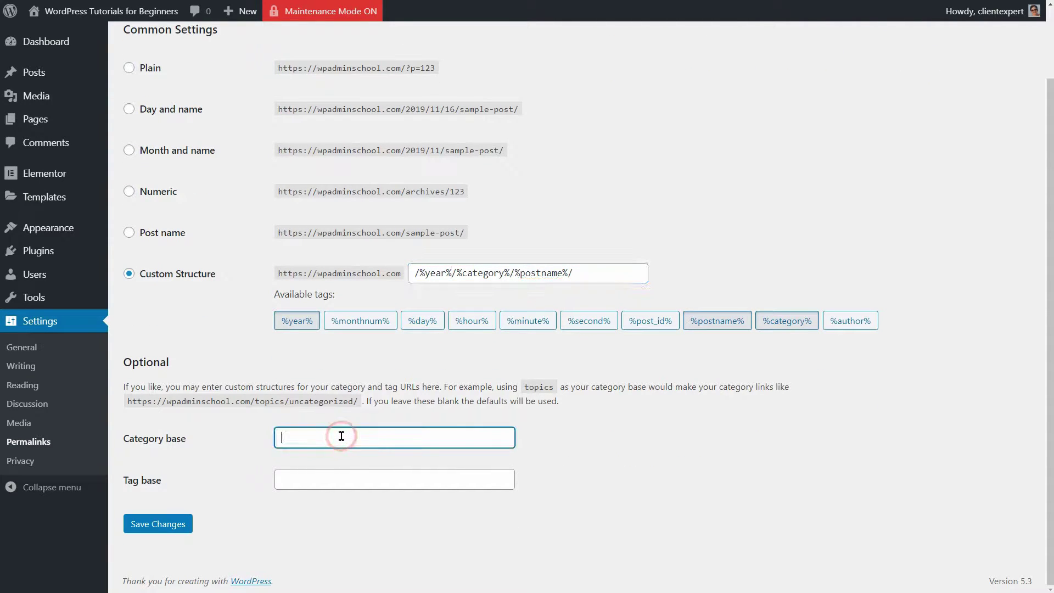
click(320, 477)
click(313, 434)
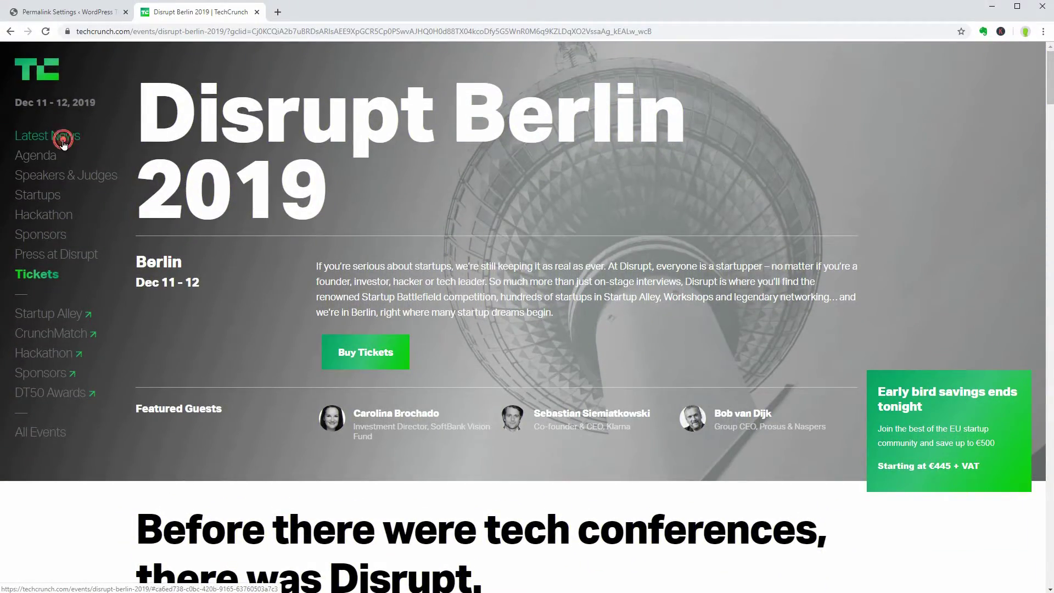
Open TechCrunch's Disrupt Berlin 2019 early-bird article from Latest News and highlight its URL's date and slug.
click(65, 137)
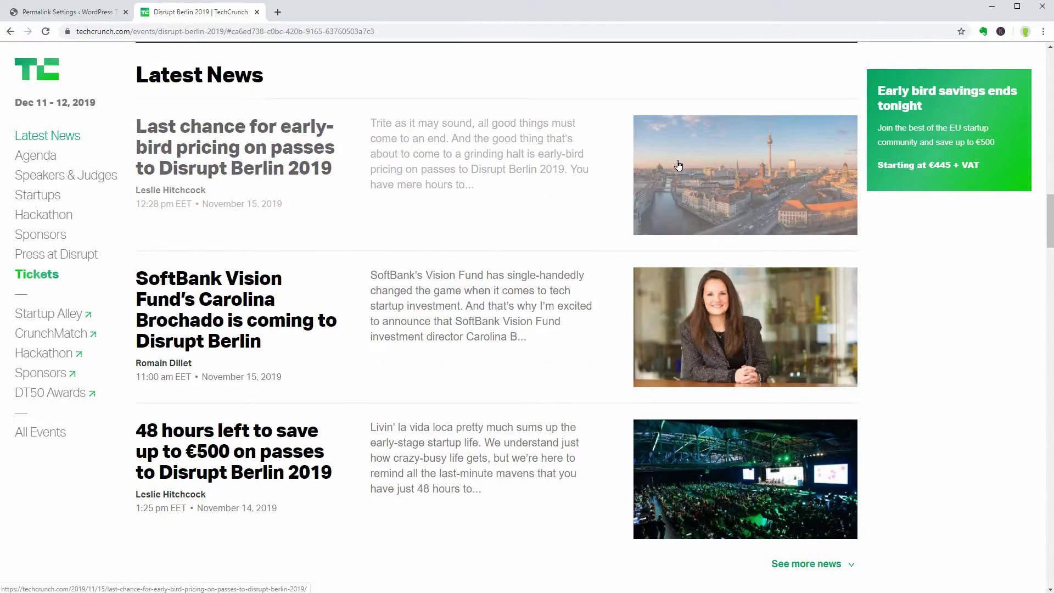
click(174, 153)
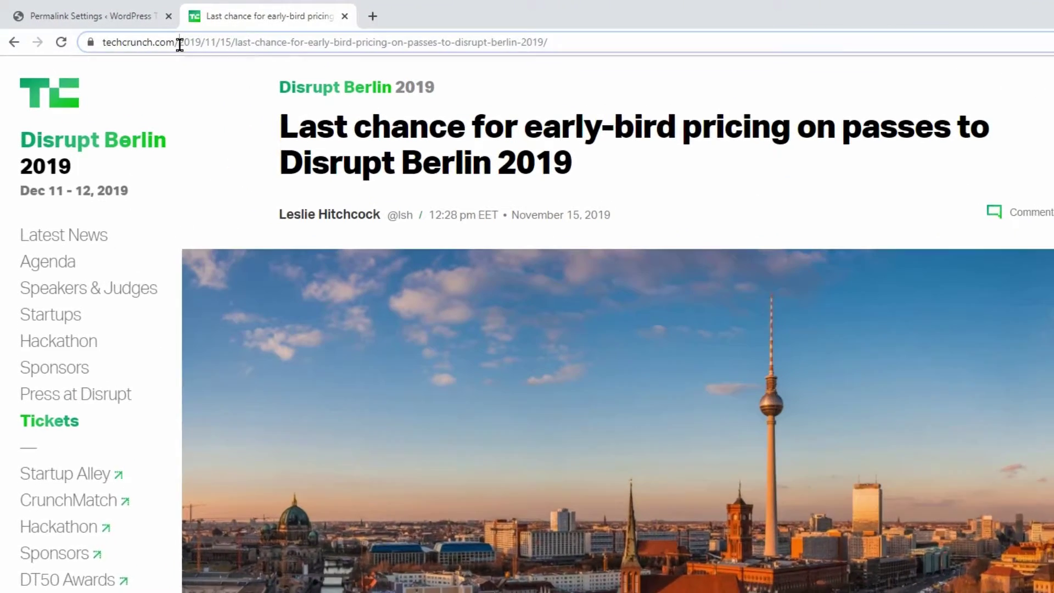
drag(135, 32, 155, 32)
drag(217, 74, 554, 97)
click(551, 91)
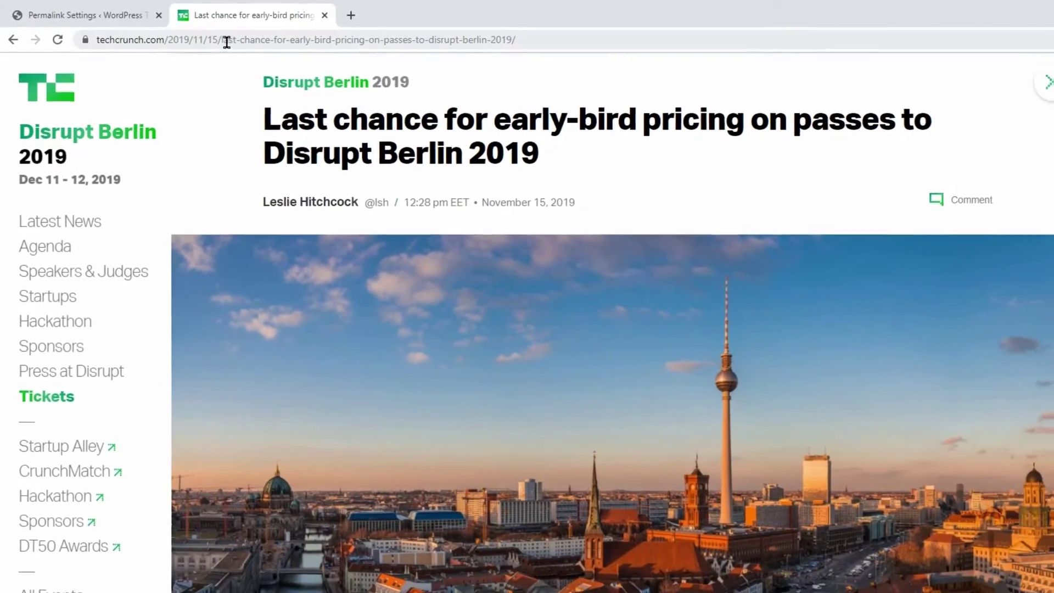
drag(226, 41, 507, 78)
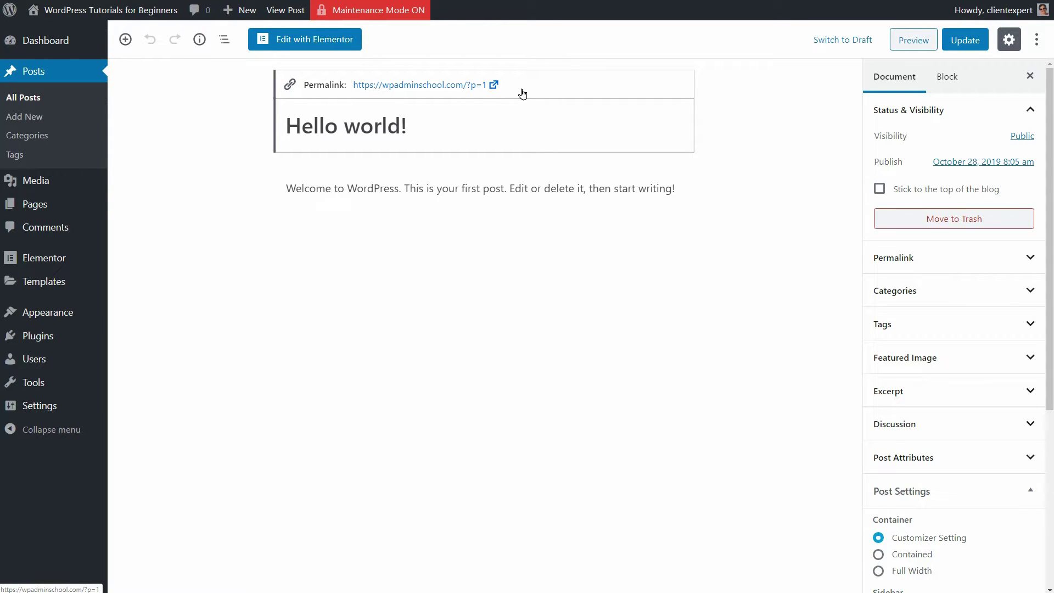
Open Permalink Settings and click through each common permalink structure option.
mouse_move(74, 409)
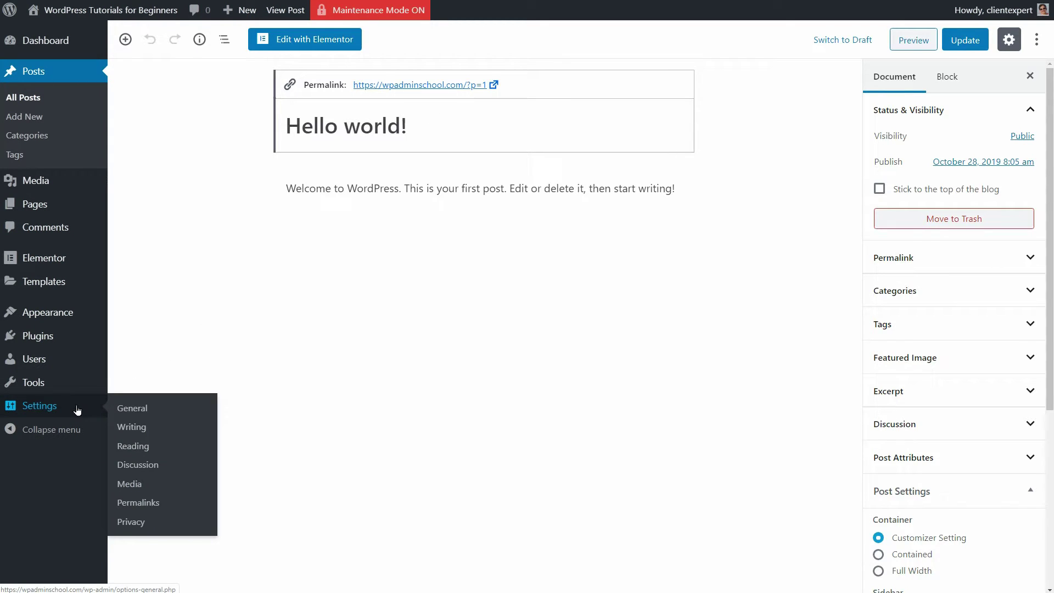
click(143, 502)
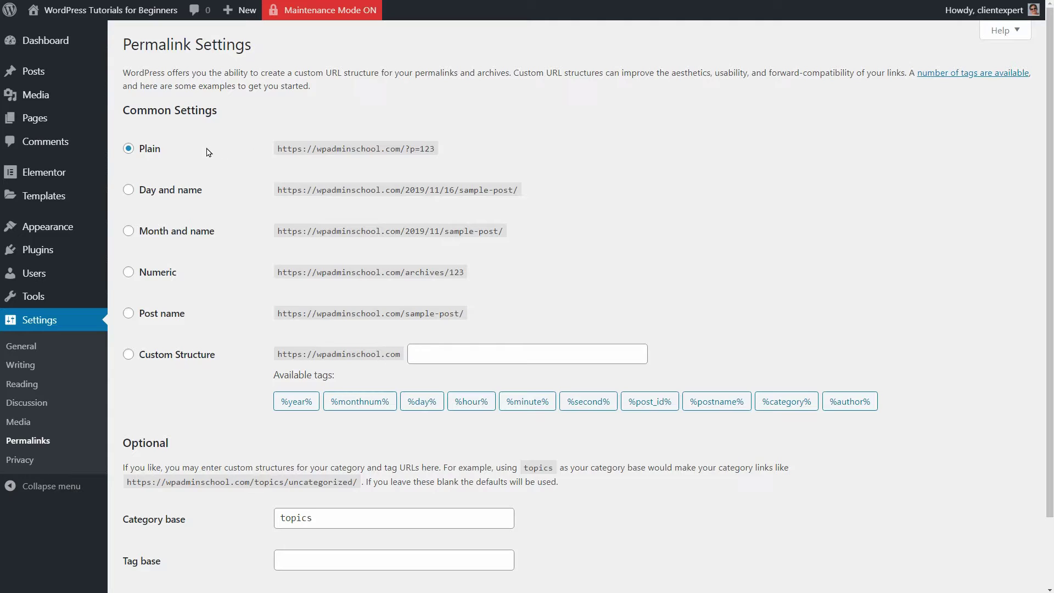
click(156, 193)
click(156, 233)
click(154, 274)
click(153, 315)
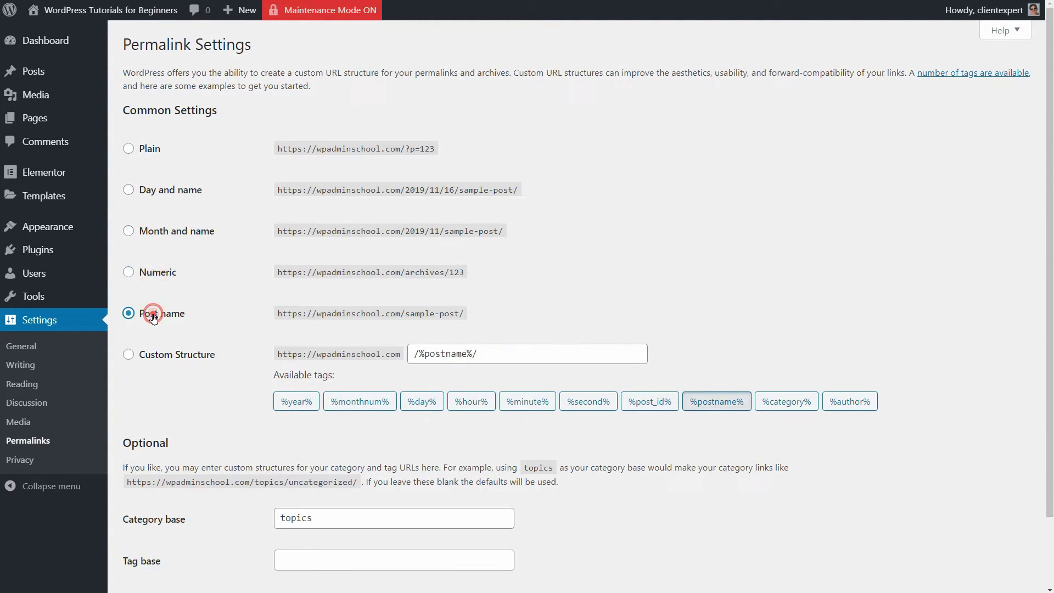
click(152, 354)
Save Day and name (/%year%/%monthnum%/%day%/%postname%/) as the structure and open All Posts.
scroll(152, 354, down, 2)
click(159, 112)
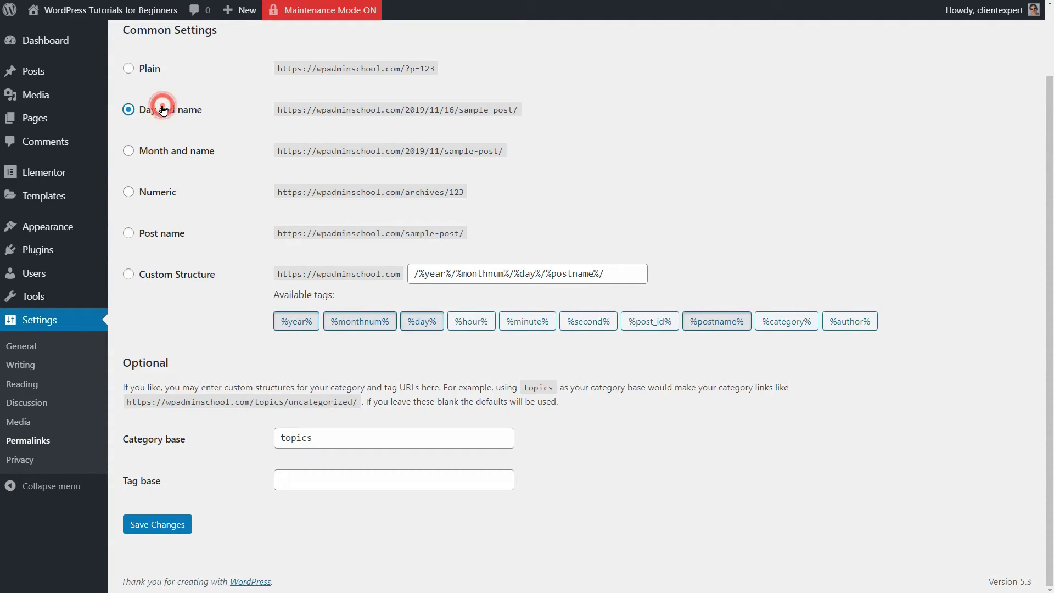
click(172, 536)
mouse_move(66, 71)
click(132, 77)
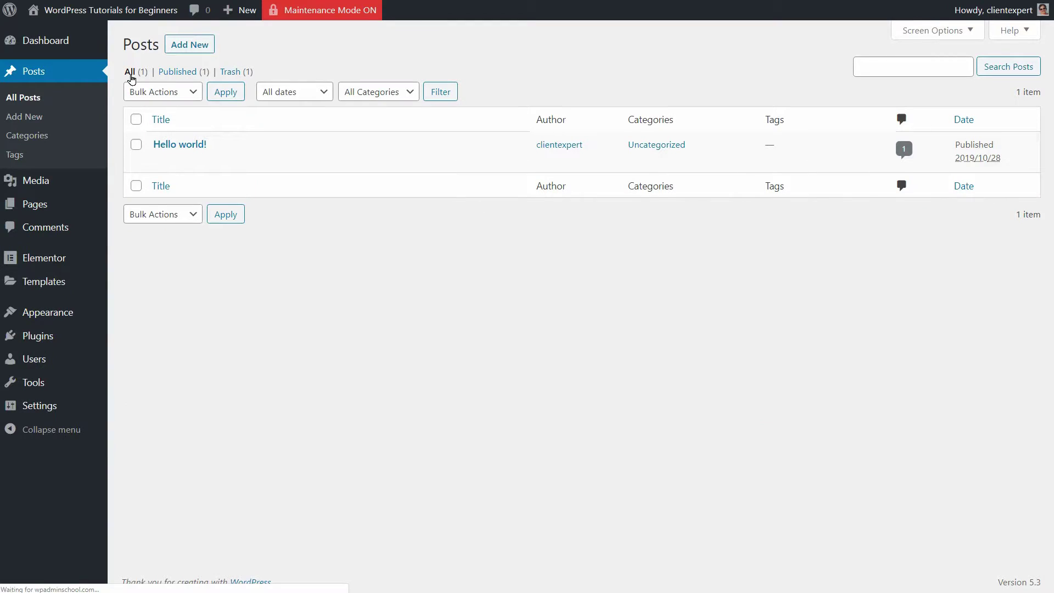
Change the Hello world! post's slug from hello-world to permalink-structure.
mouse_move(183, 147)
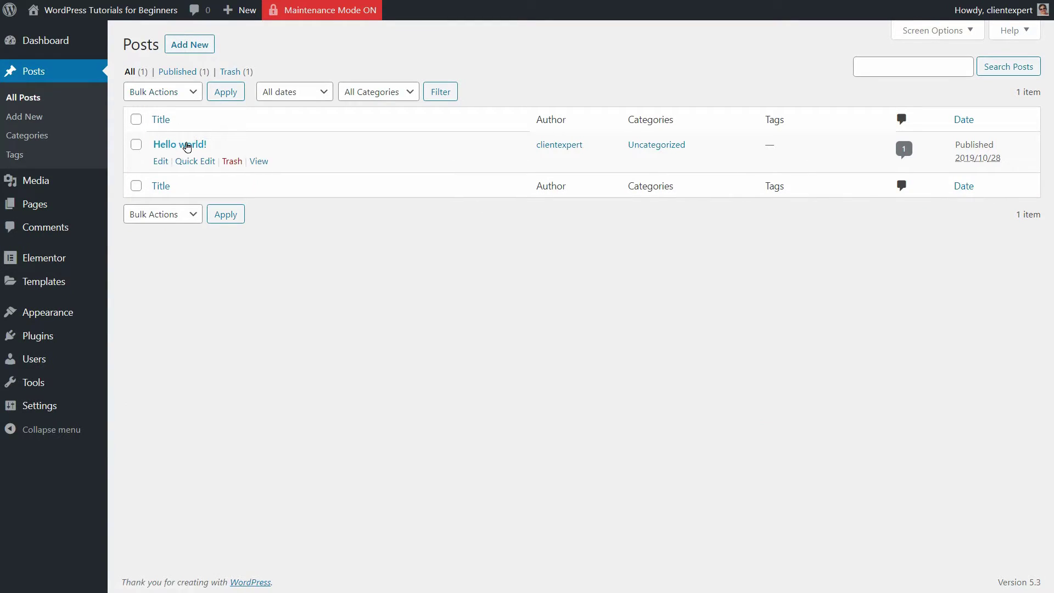
click(162, 161)
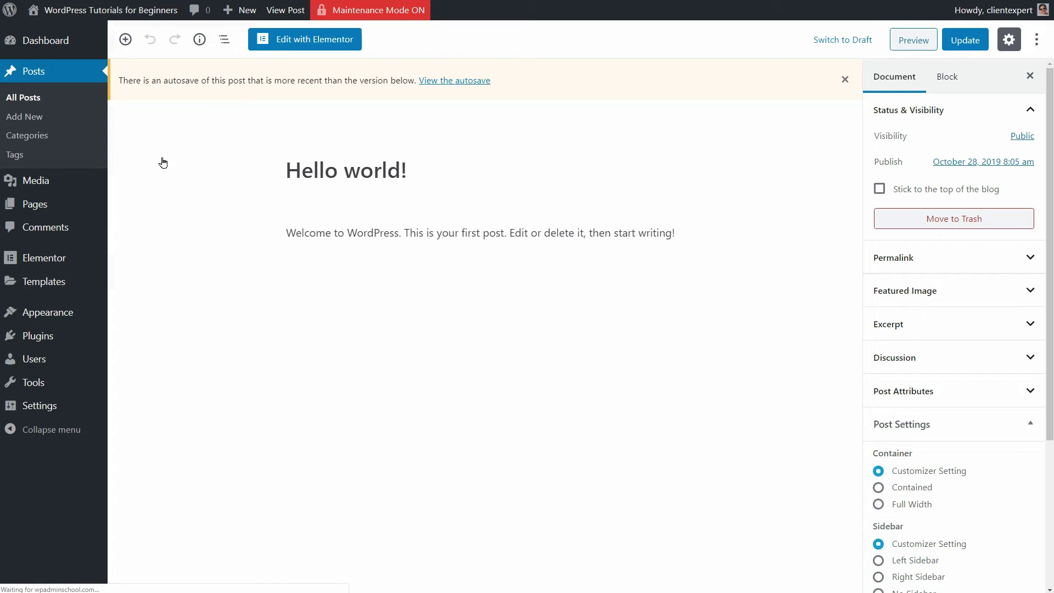
click(844, 79)
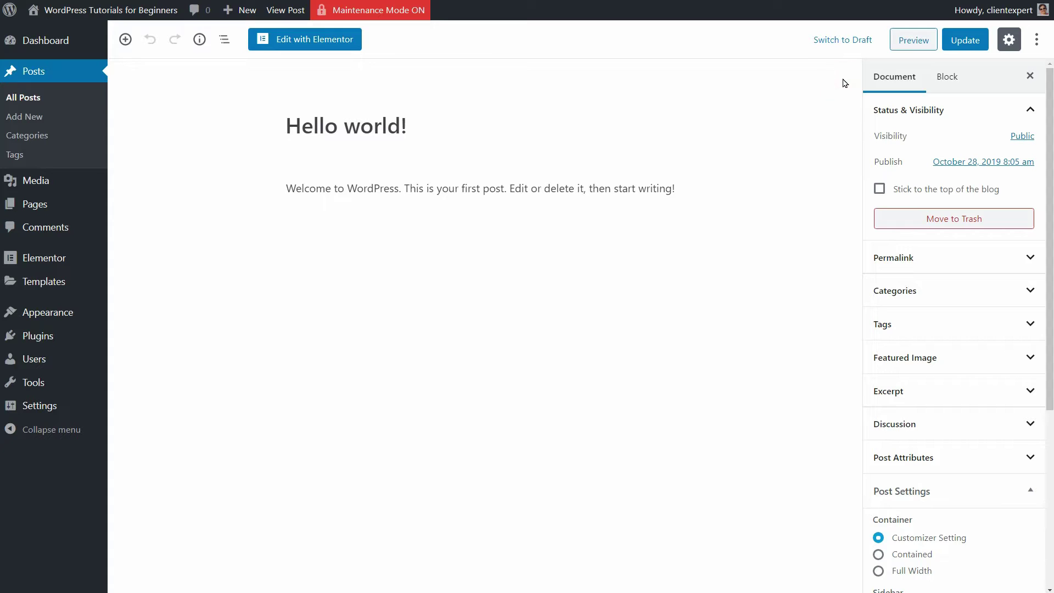
click(455, 128)
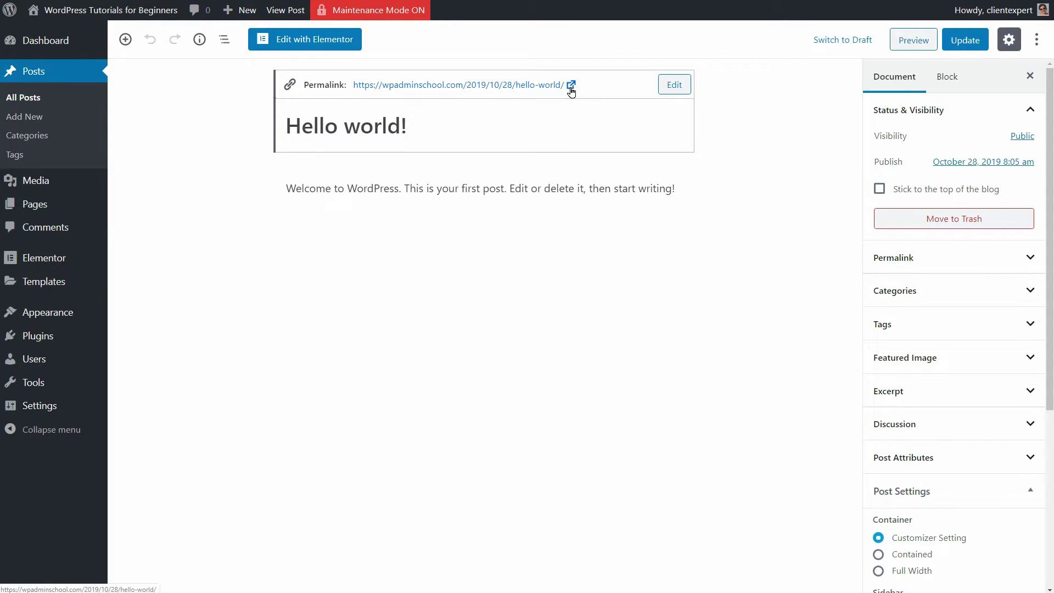
click(671, 89)
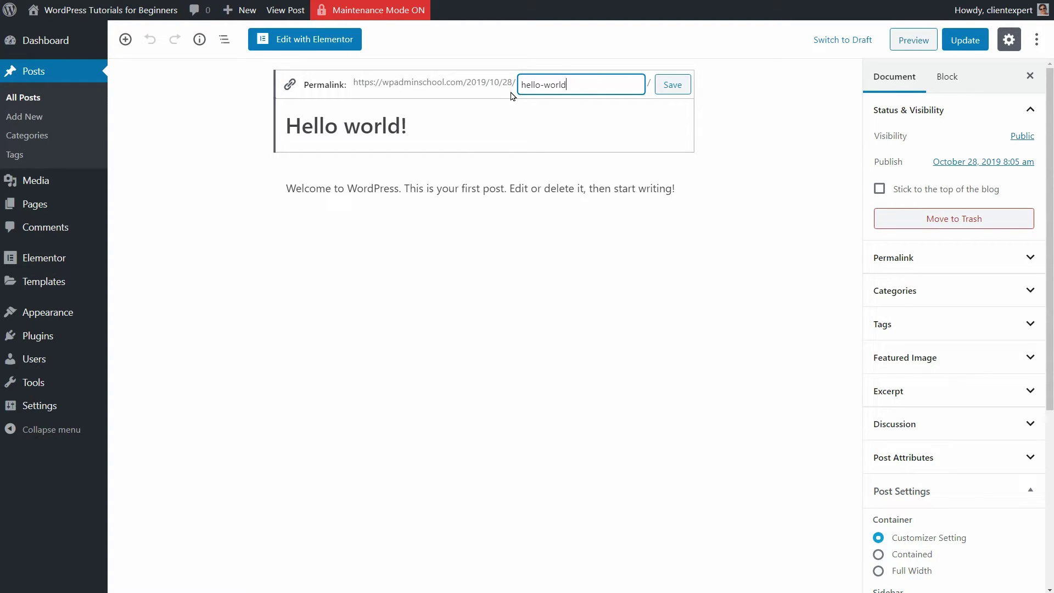
drag(567, 86, 519, 86)
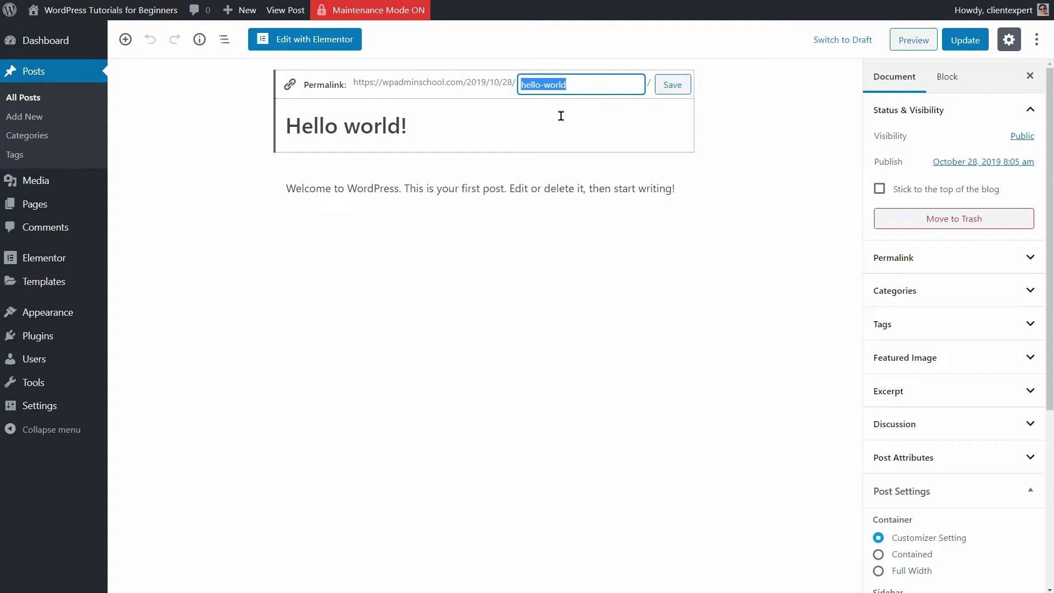
text(permalink-structure)
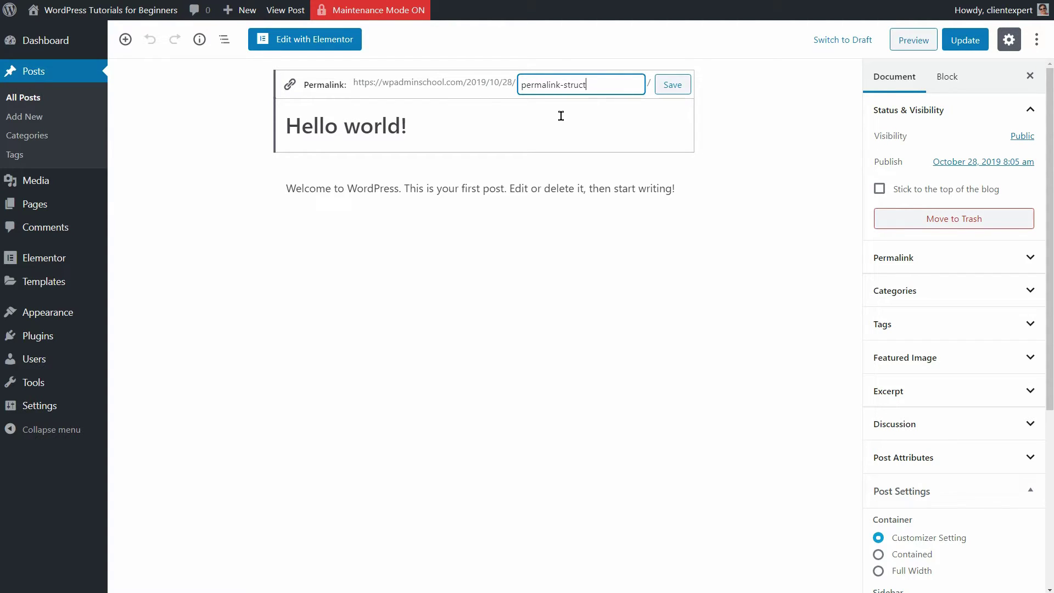
click(673, 93)
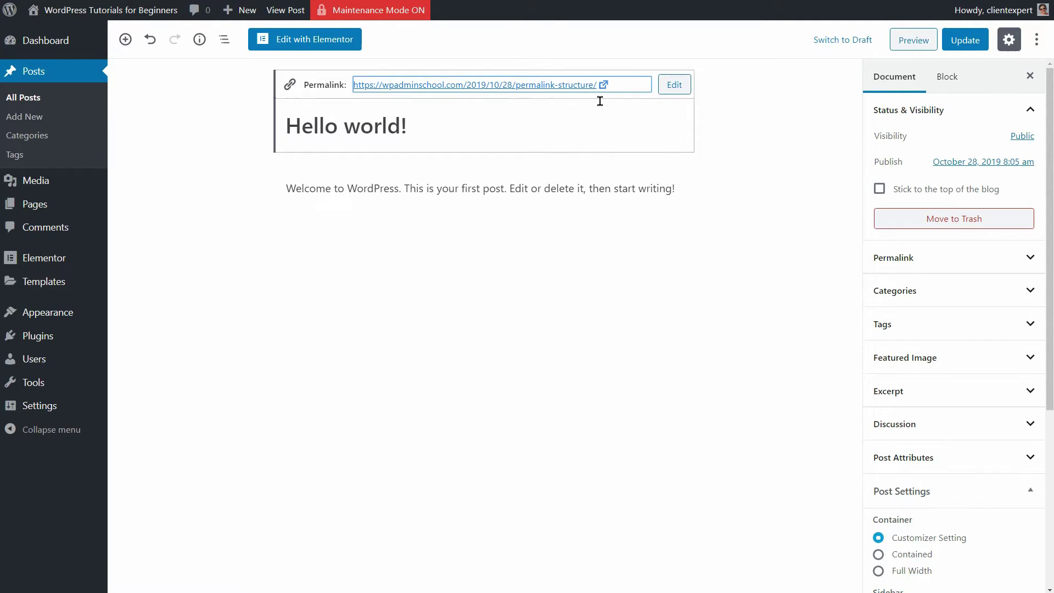
Return to Permalink Settings, leaving the editor despite the Leave site? prompt.
mouse_move(80, 406)
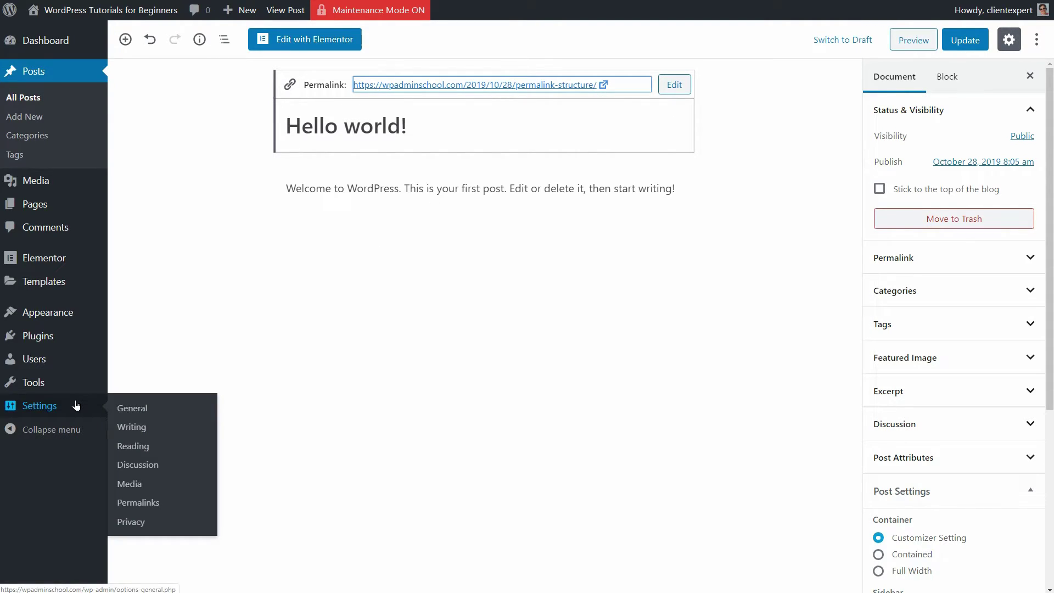
click(138, 503)
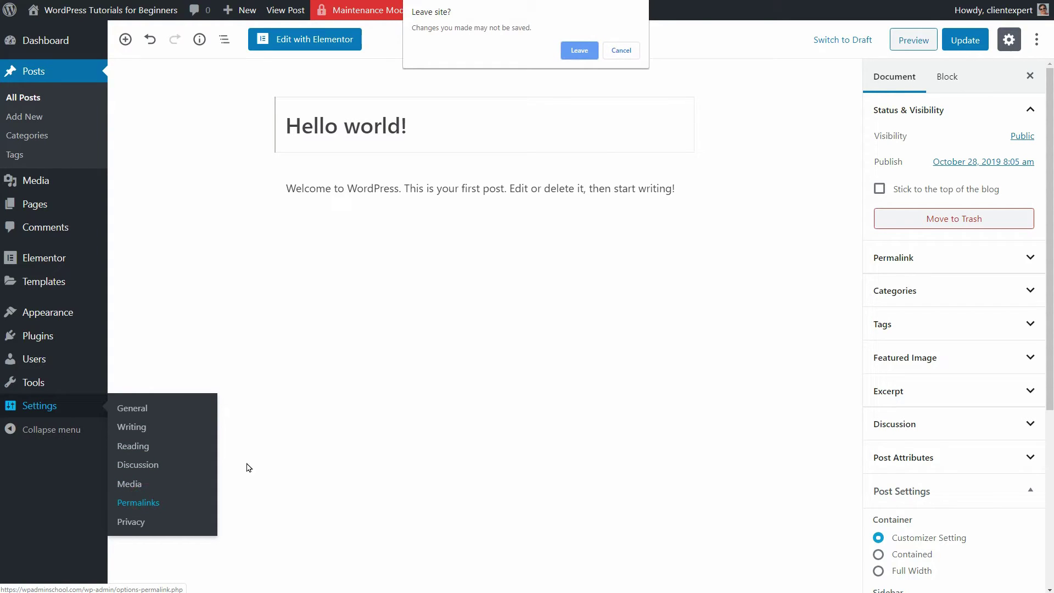
click(576, 53)
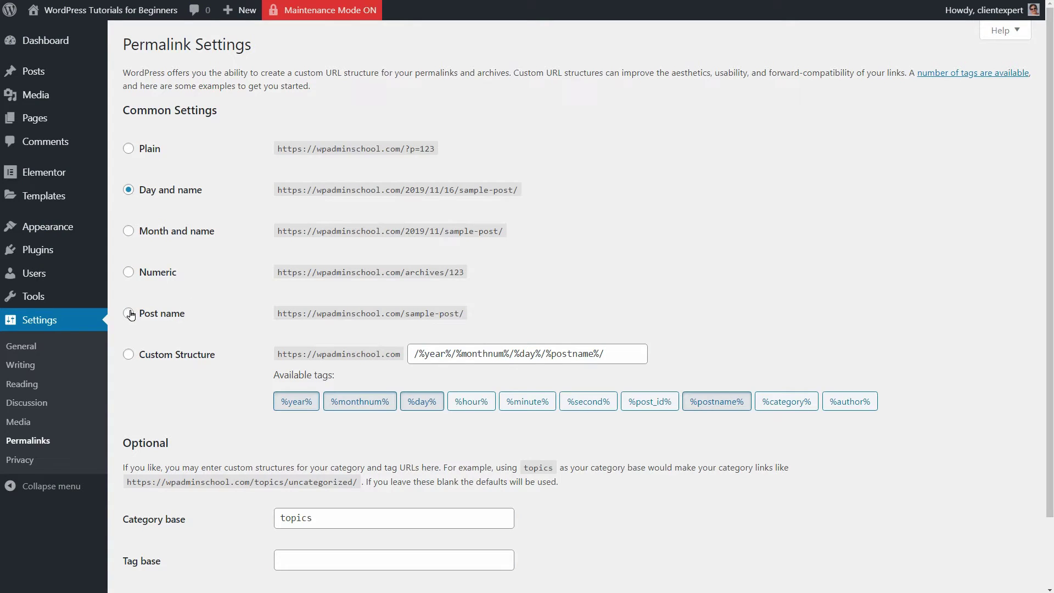
Save Post name (/%postname%/) as the permalink structure and open All Posts.
click(129, 314)
scroll(130, 314, down, 2)
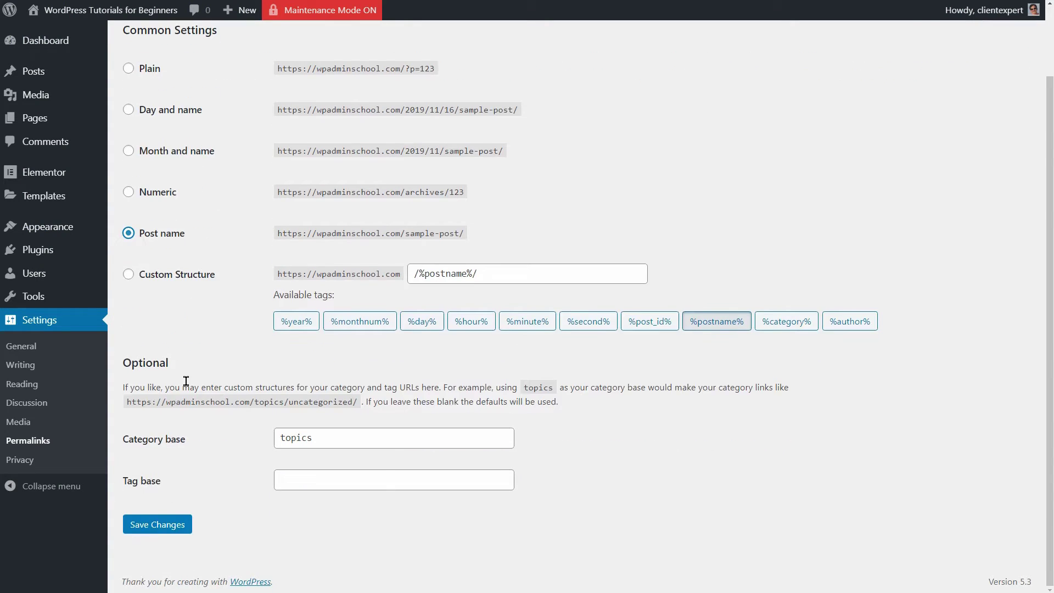
click(178, 525)
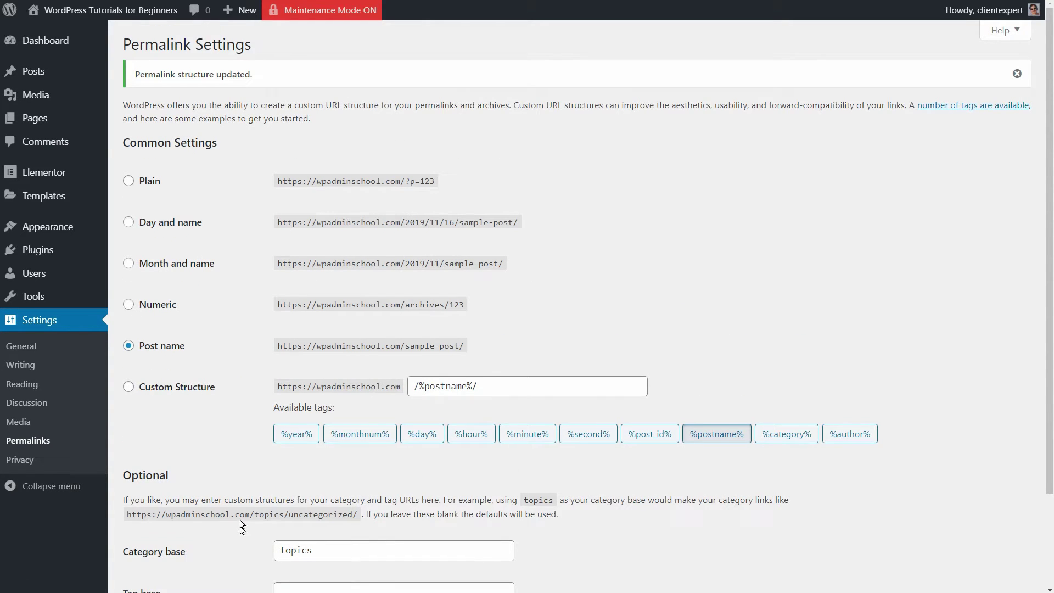
mouse_move(33, 71)
click(131, 75)
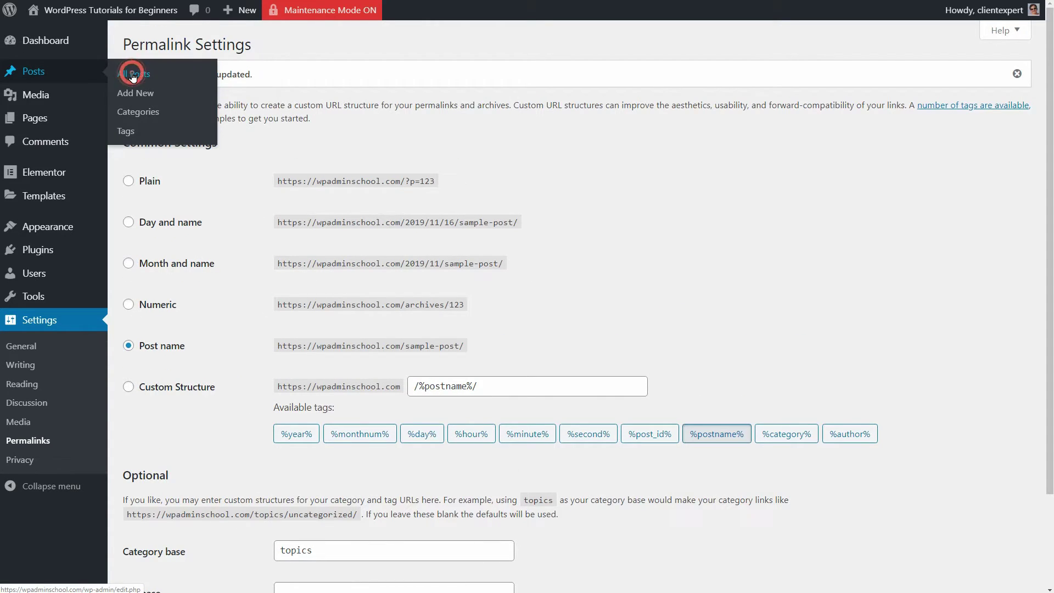
Open Hello world! for editing and replace its hello-world slug with permalink-structure.
click(160, 163)
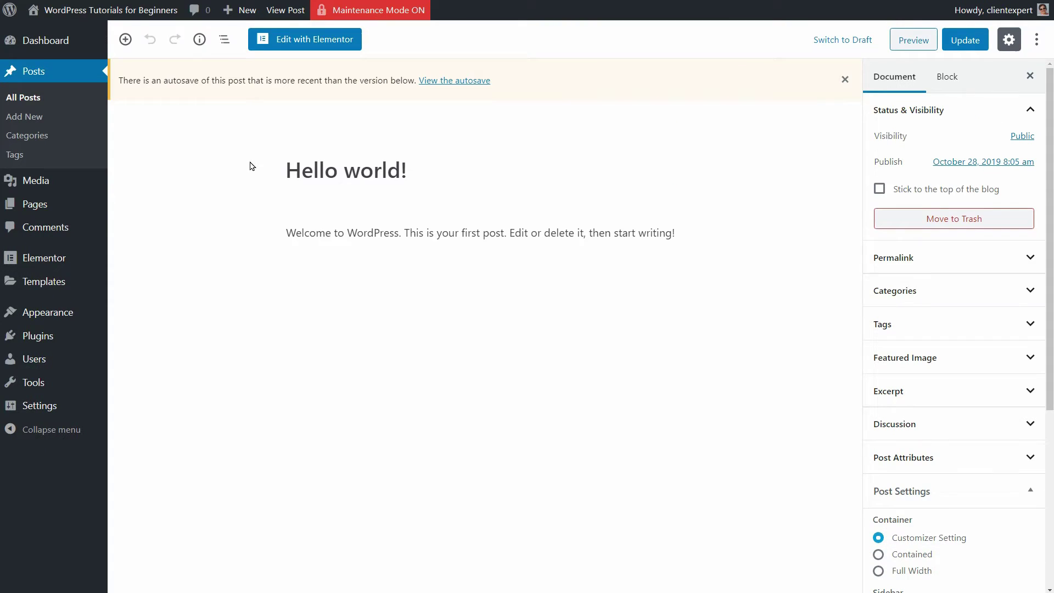
click(845, 80)
click(483, 125)
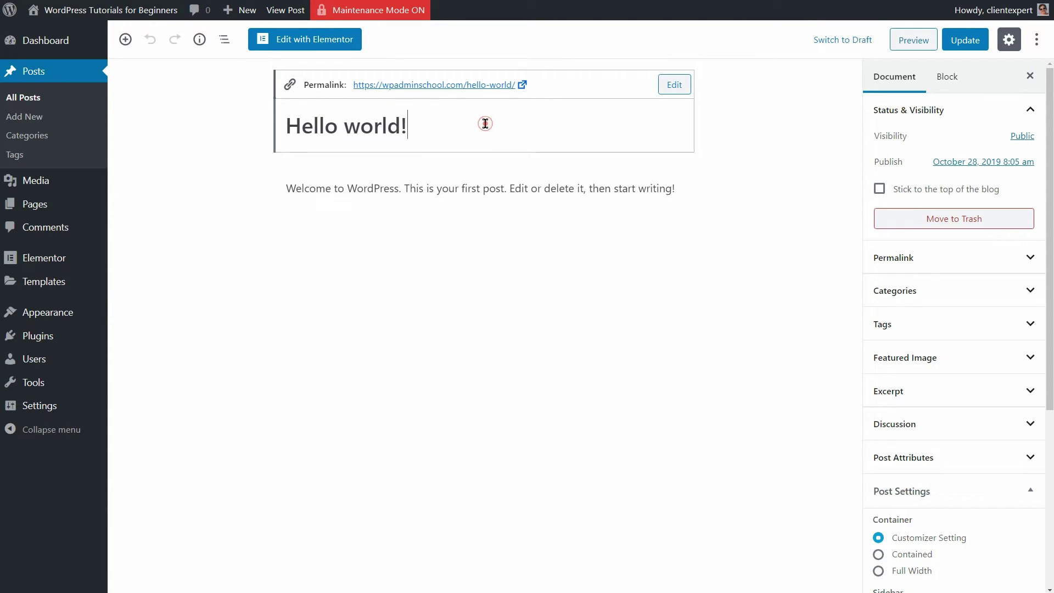
click(677, 85)
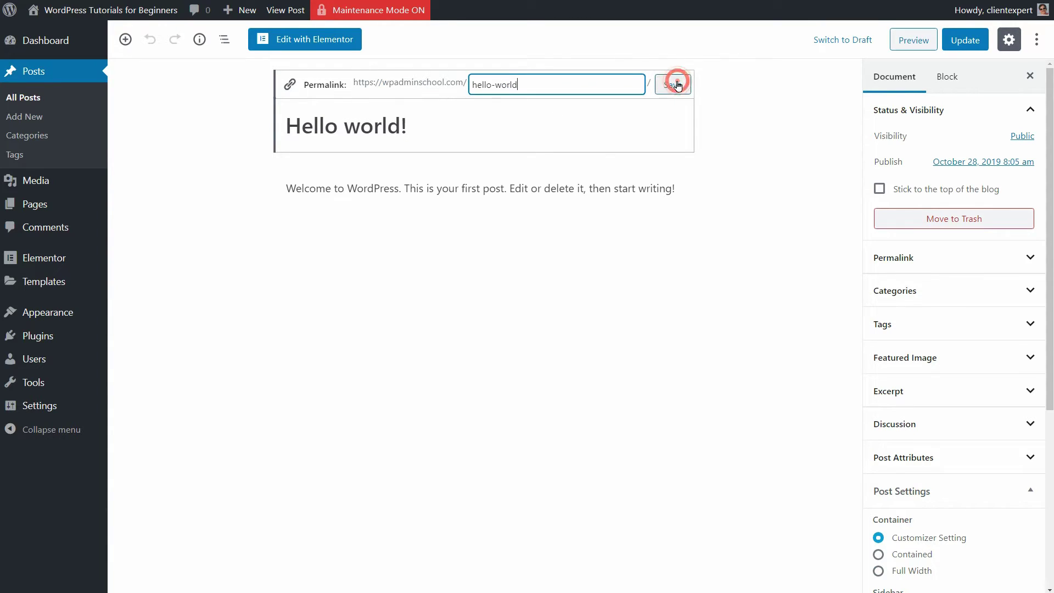
triple_click(565, 83)
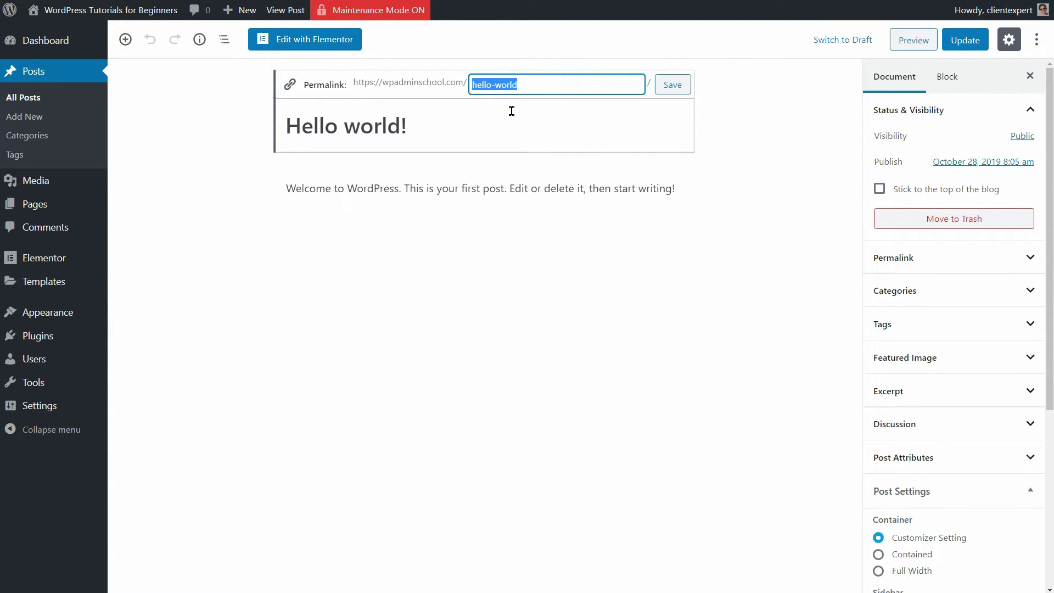
text(permal)
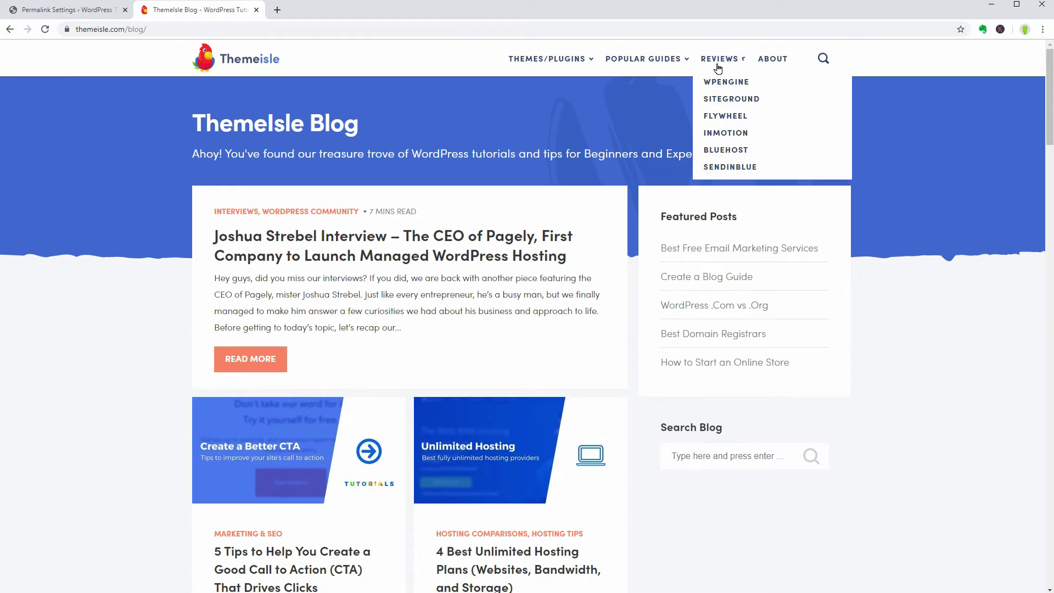
Open ThemeIsle's SiteGround review and compare its title with the siteground-review-for-wordpress slug.
mouse_move(547, 64)
mouse_move(731, 67)
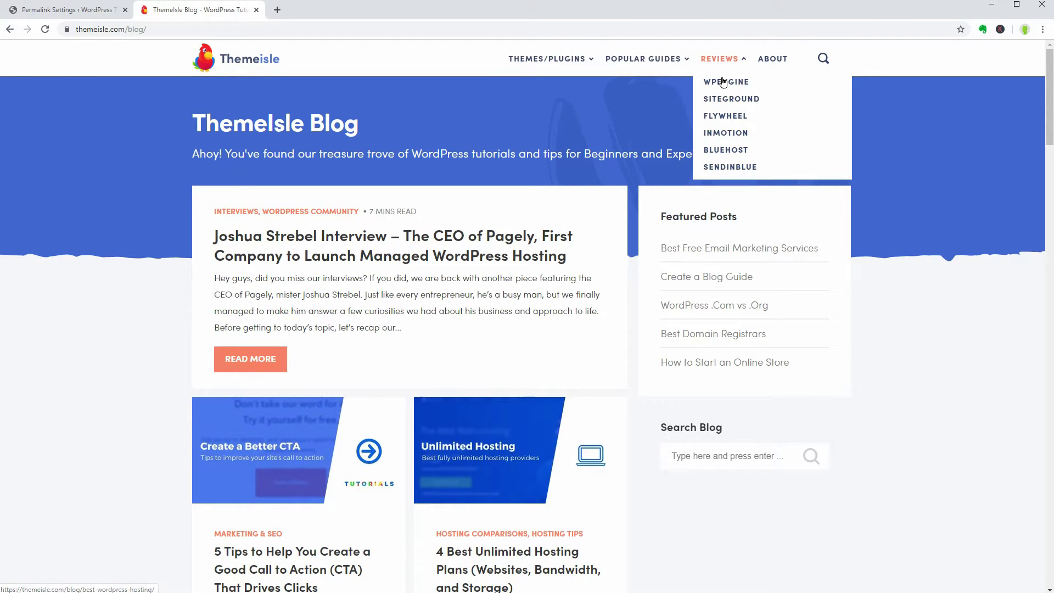
click(726, 99)
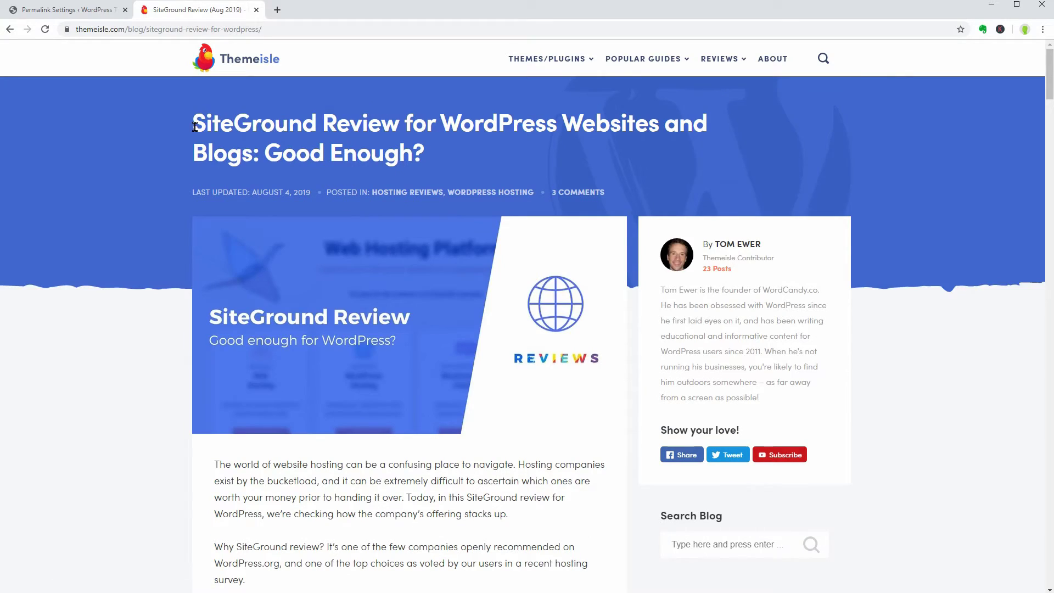
drag(195, 126, 543, 160)
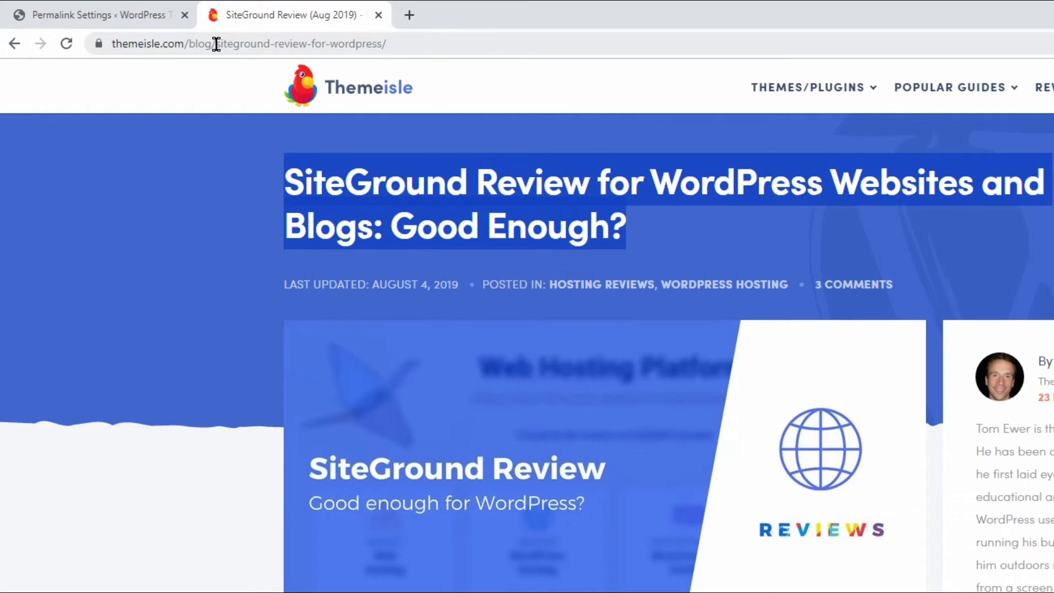
drag(216, 44, 382, 55)
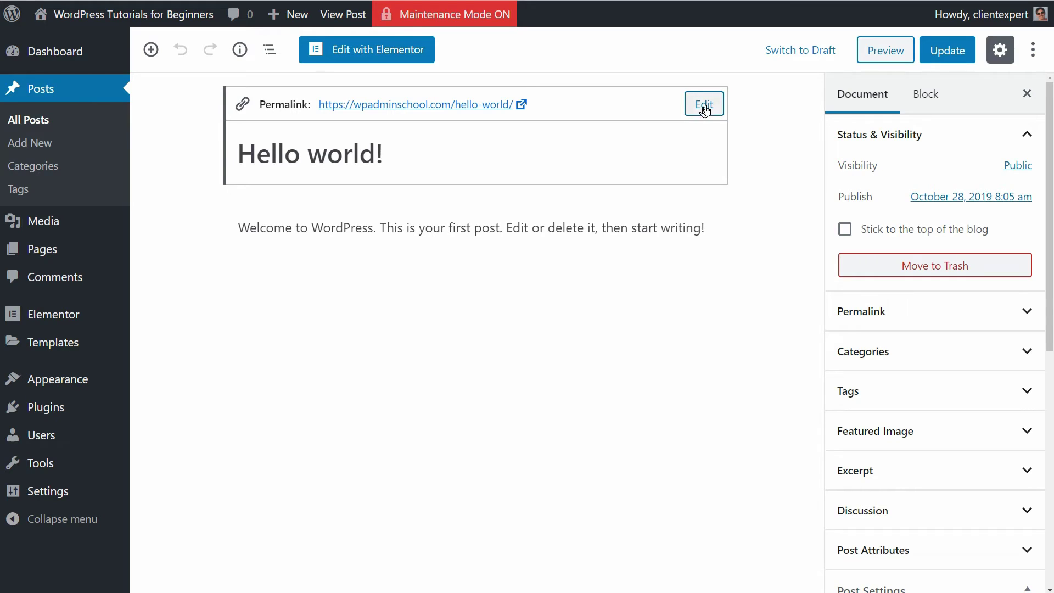
Change the Hello world! slug to permalink-settings and update the post.
click(707, 108)
drag(613, 110, 430, 104)
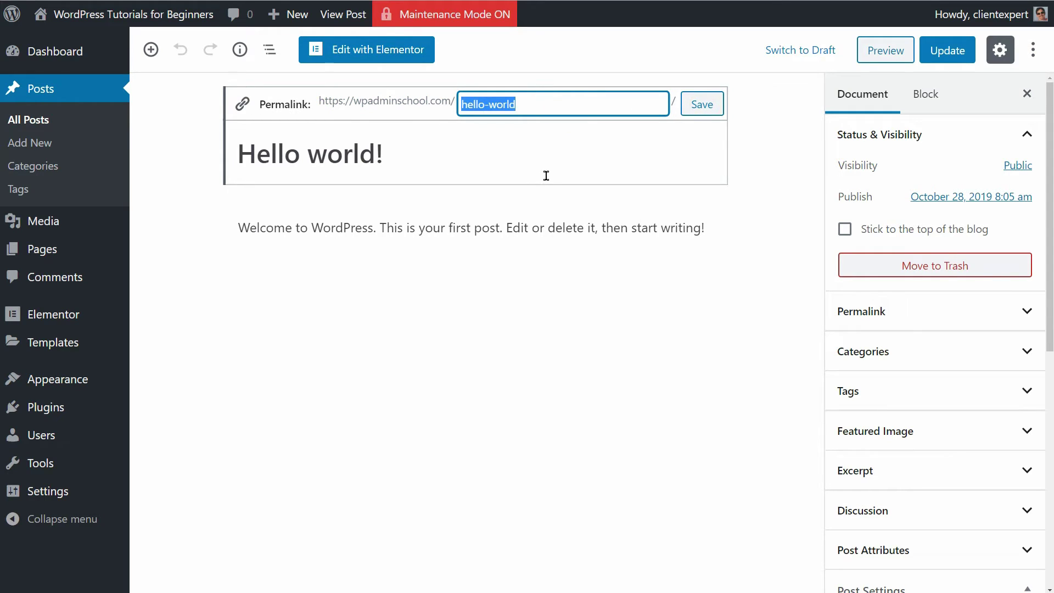
text(Permalink Settings)
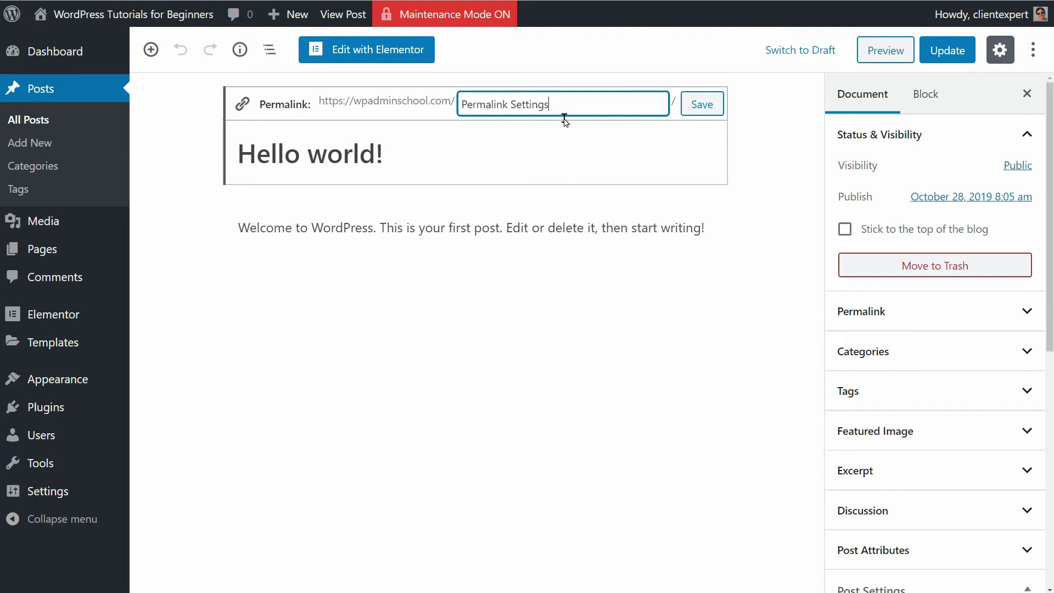
key(Return)
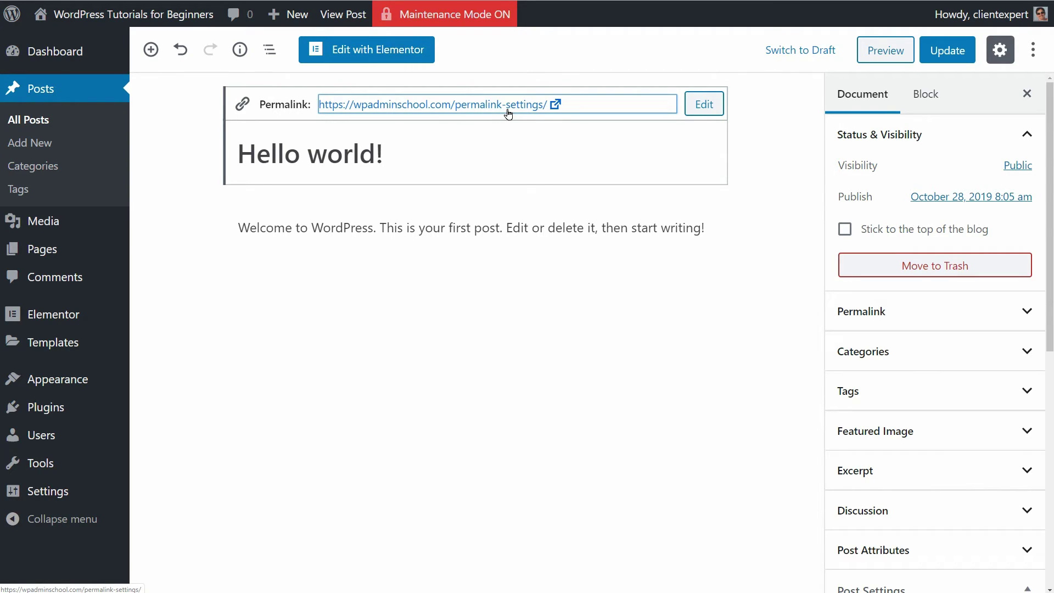
click(949, 54)
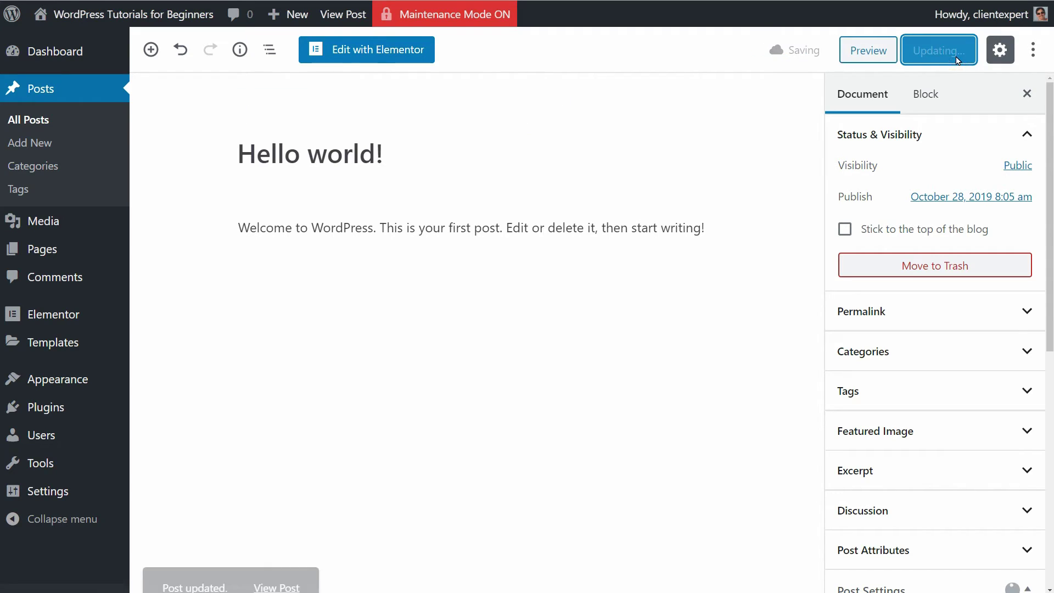
Publish a new post titled 'Permalink Settings', whose slug becomes permalink-settings-2.
mouse_move(276, 16)
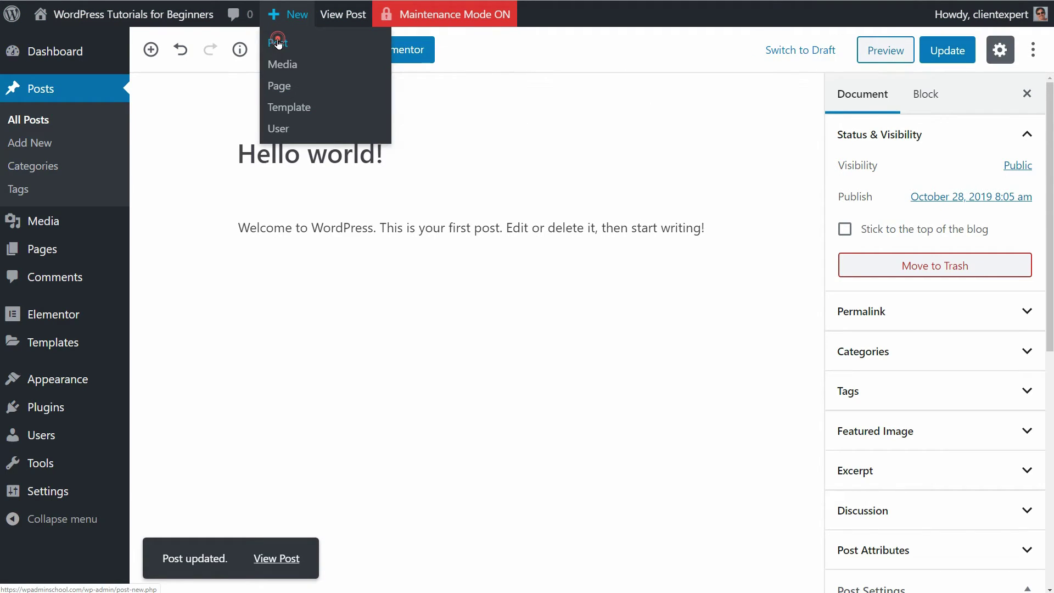
click(278, 44)
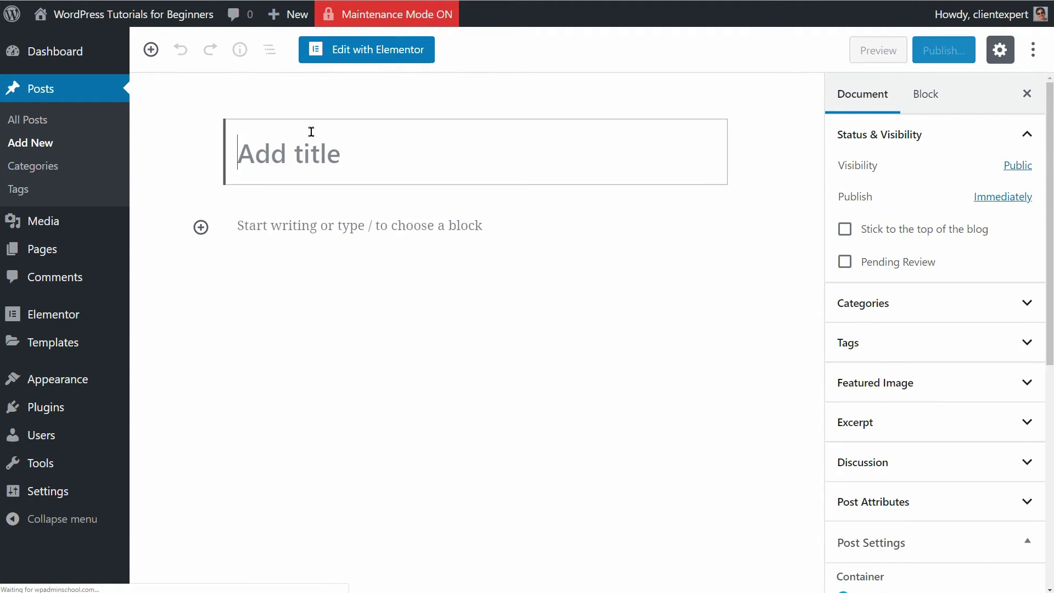
click(312, 141)
text(Perma)
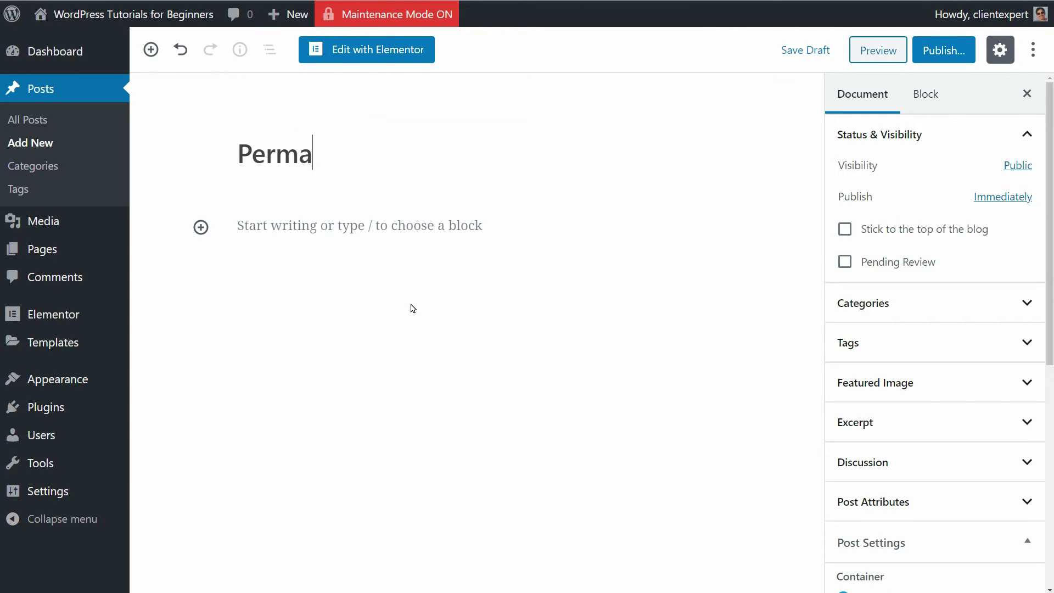
text(link Settings)
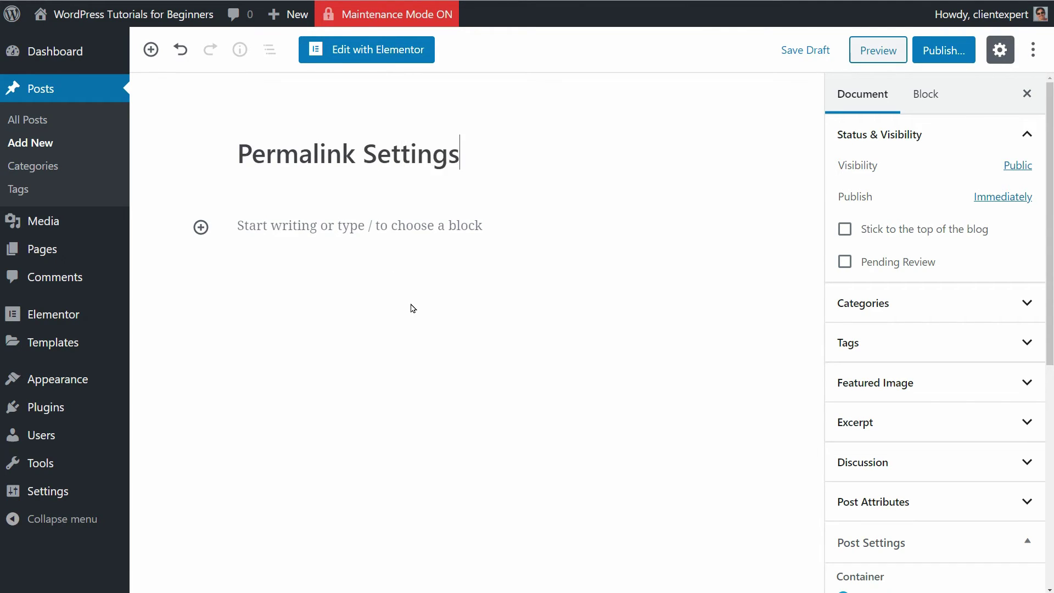
click(940, 55)
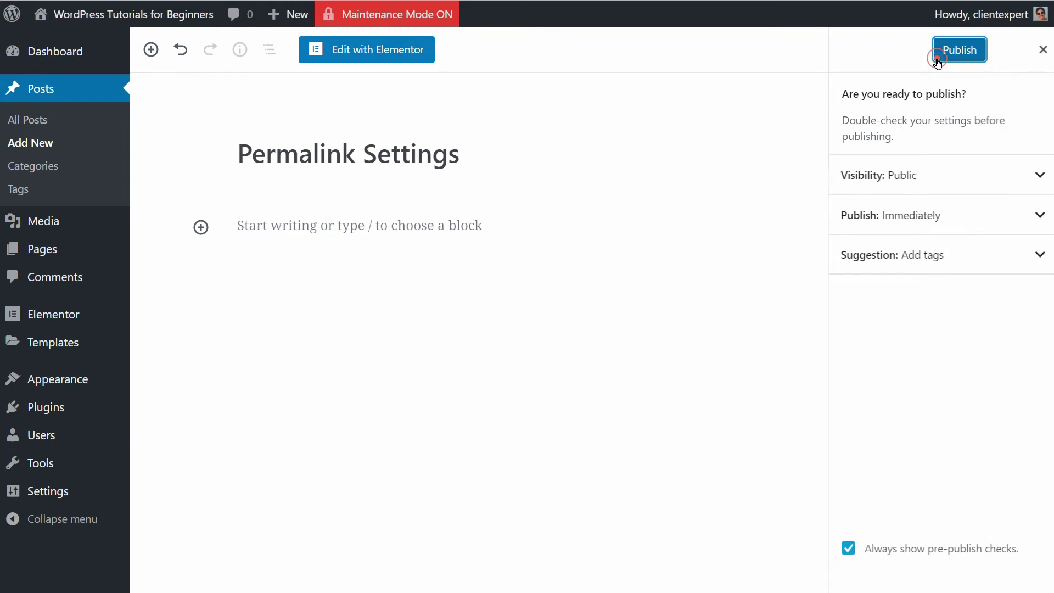
click(935, 55)
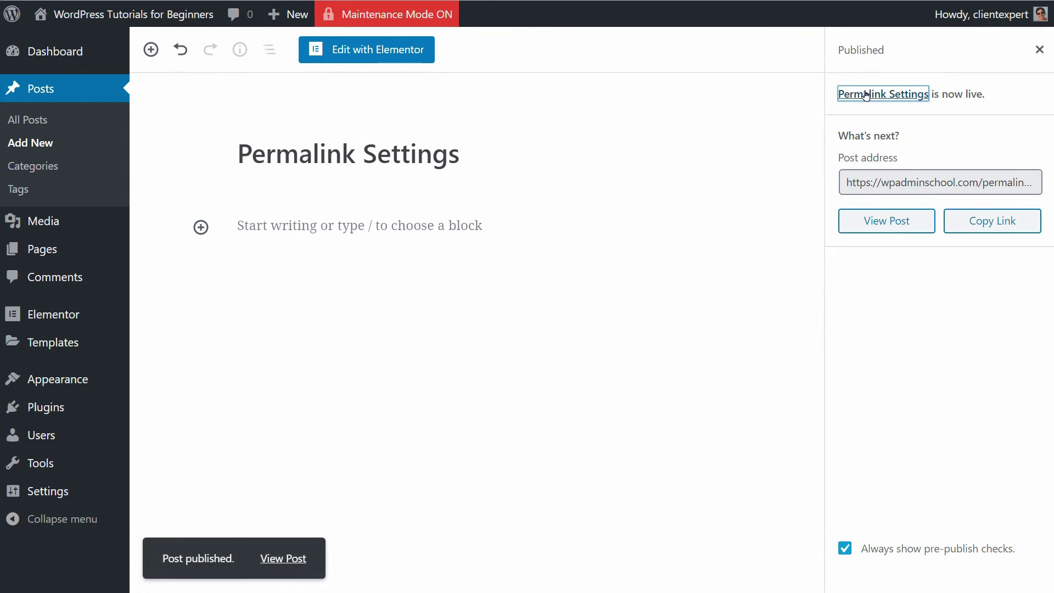
click(459, 151)
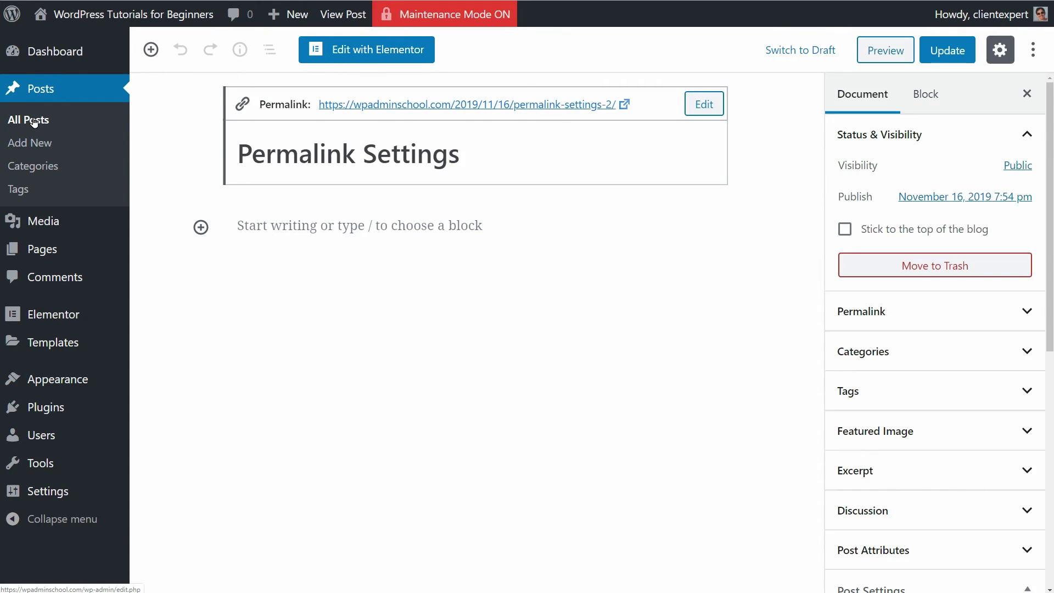
click(33, 122)
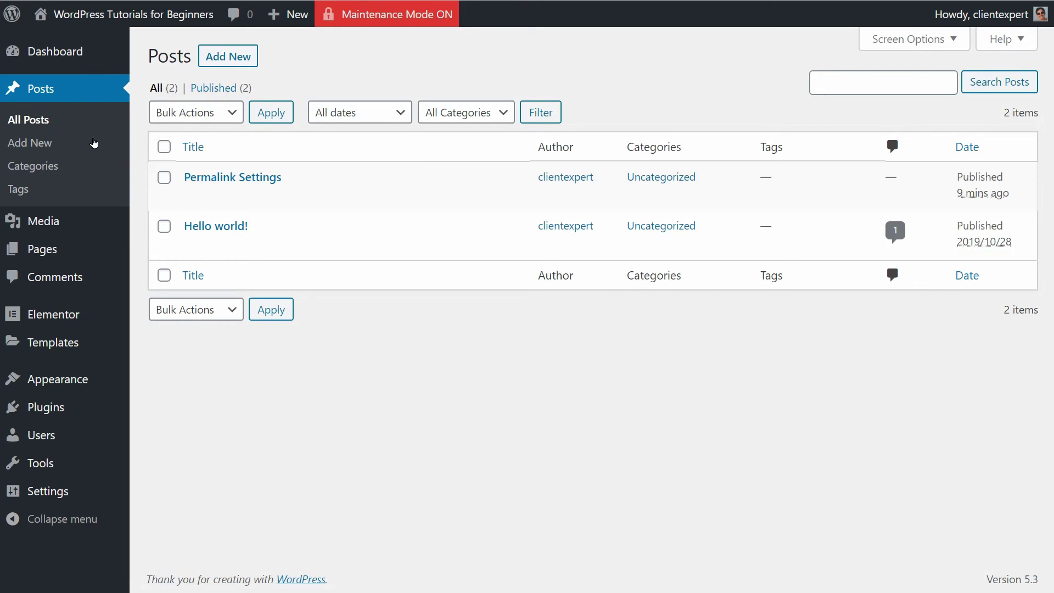
Retitle Hello world! to 'Permalink Settings', update it, and return to Permalink Settings.
click(193, 245)
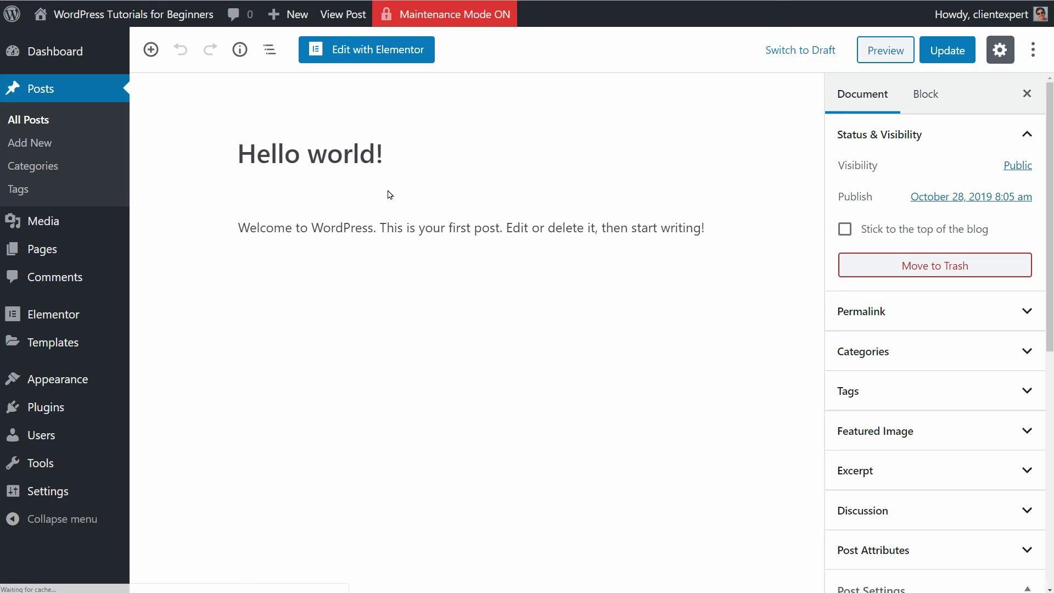
drag(395, 154, 237, 155)
text(Perm)
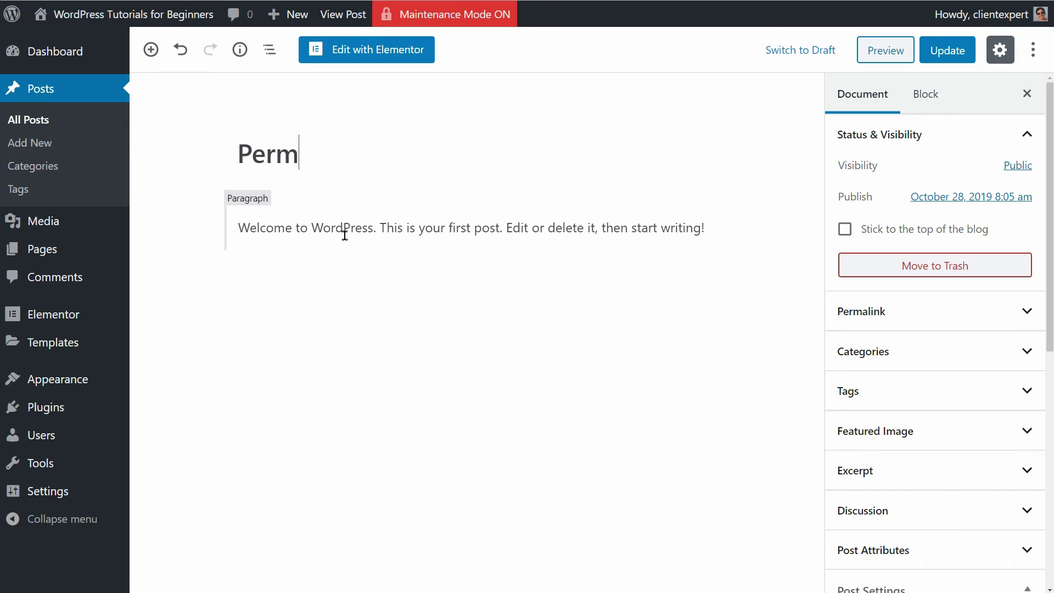
text(alink Settings)
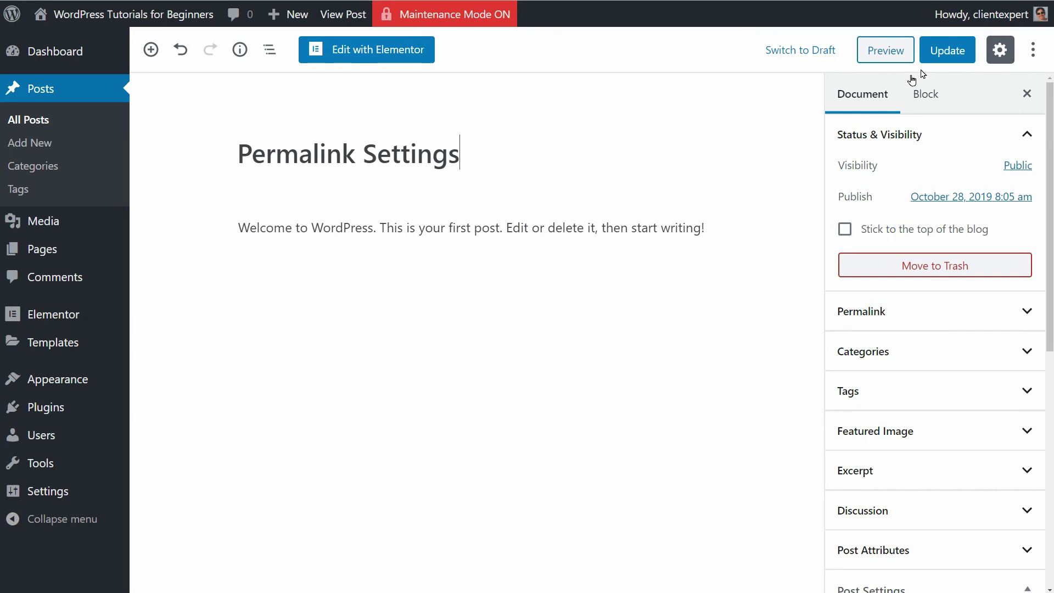
click(943, 50)
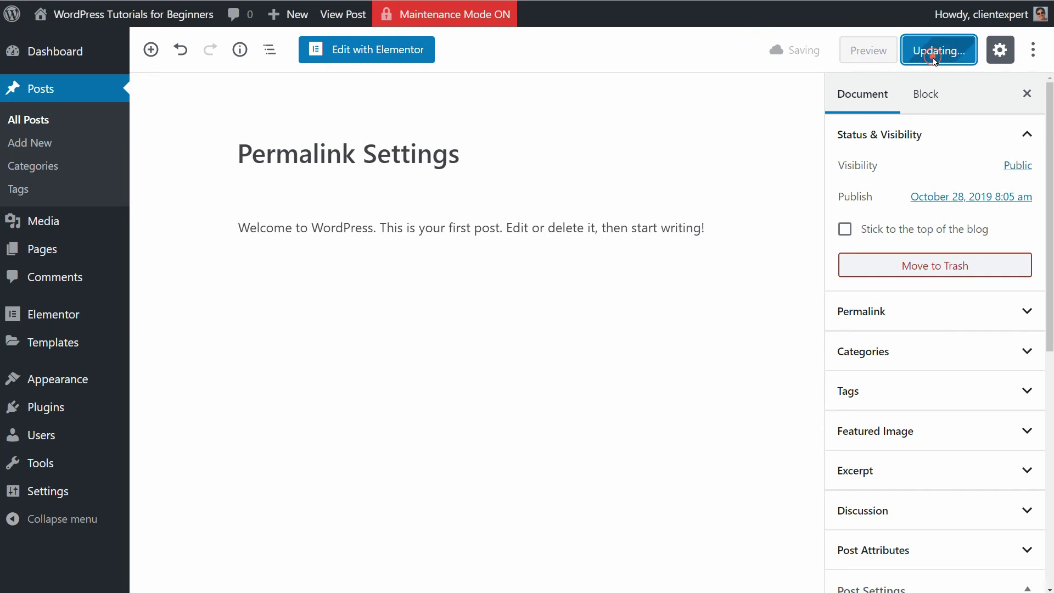
click(22, 120)
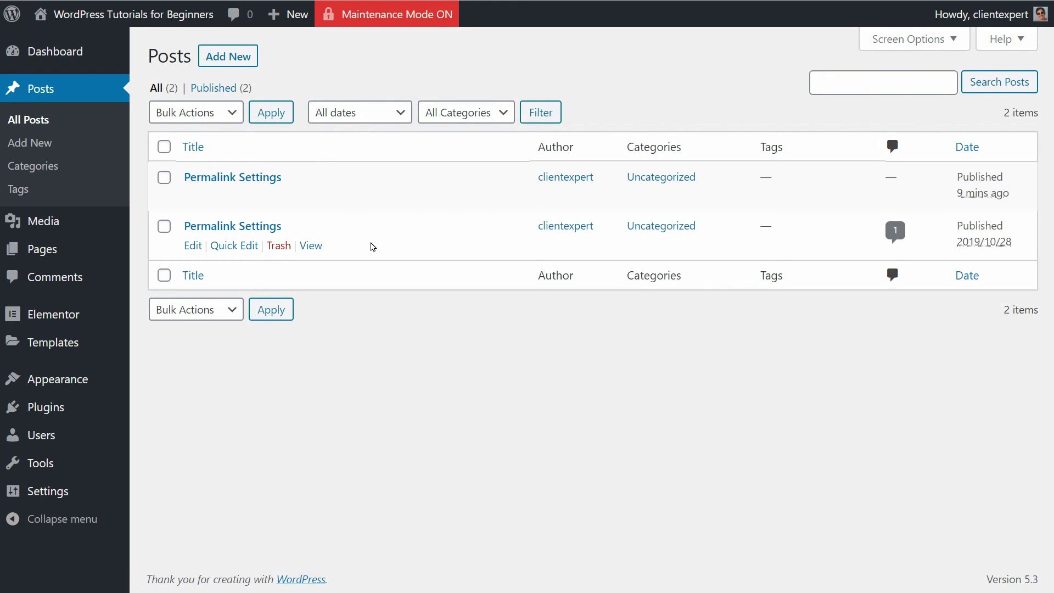
mouse_move(88, 489)
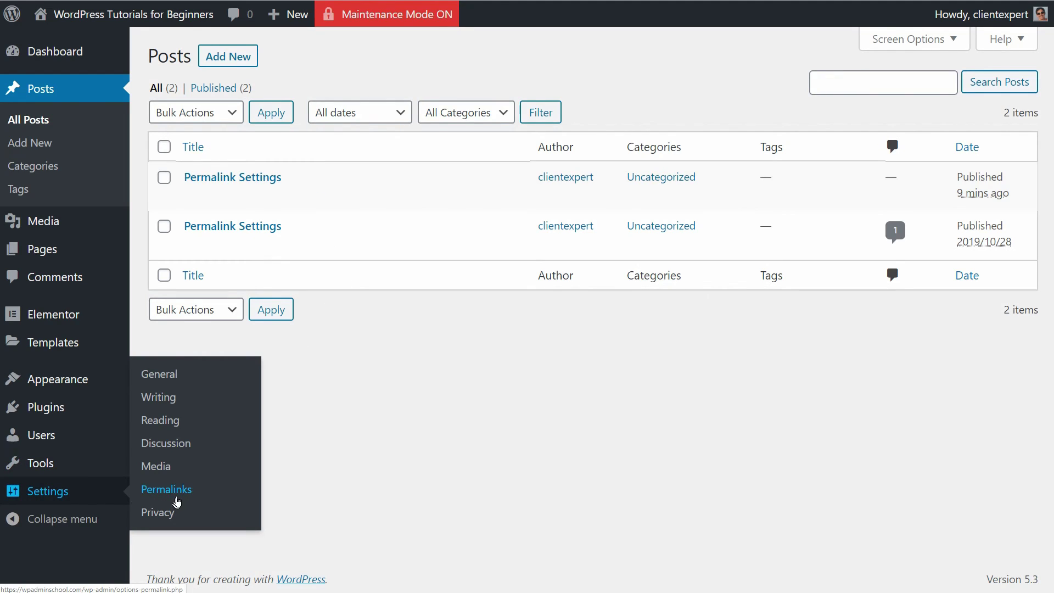
click(178, 494)
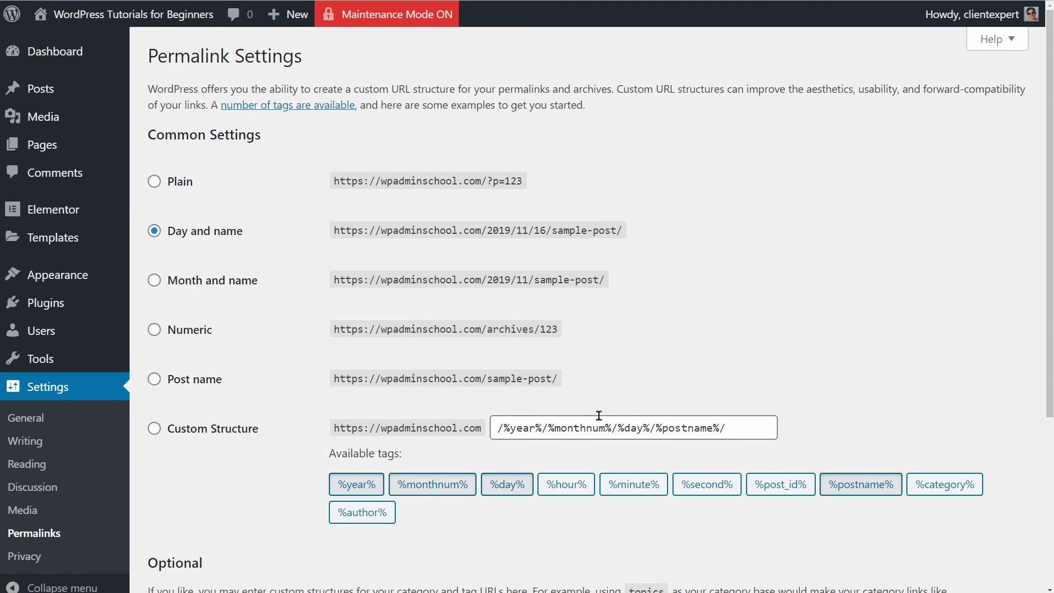